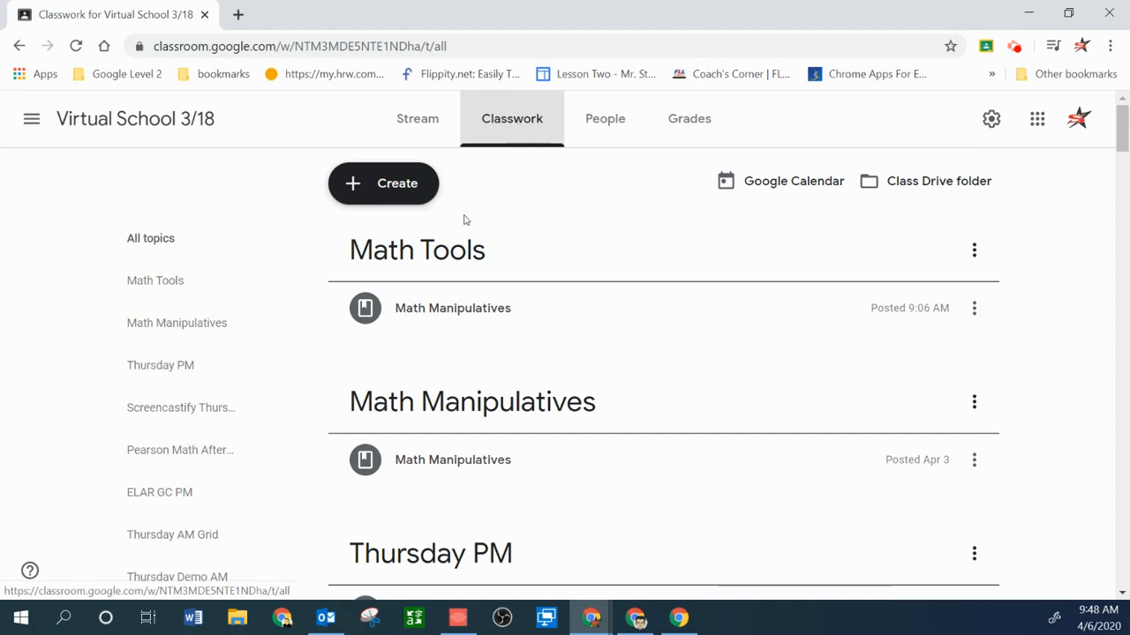
# Create a quiz assignment in the class and title it "Lab Safety Quiz #1"
pyautogui.click(389, 187)
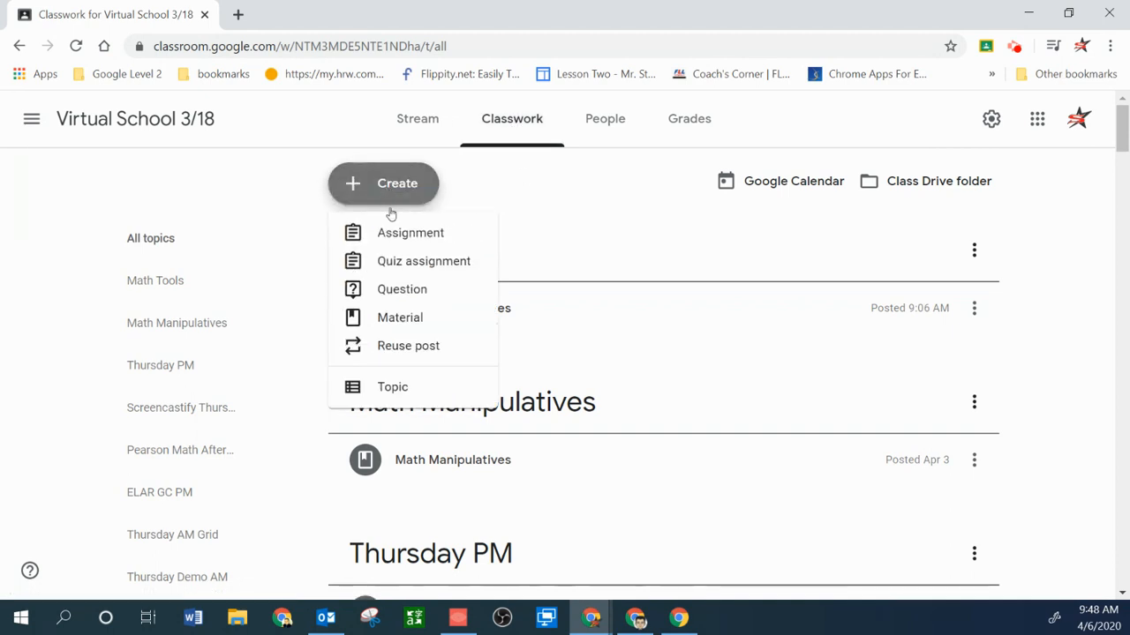
pyautogui.click(400, 259)
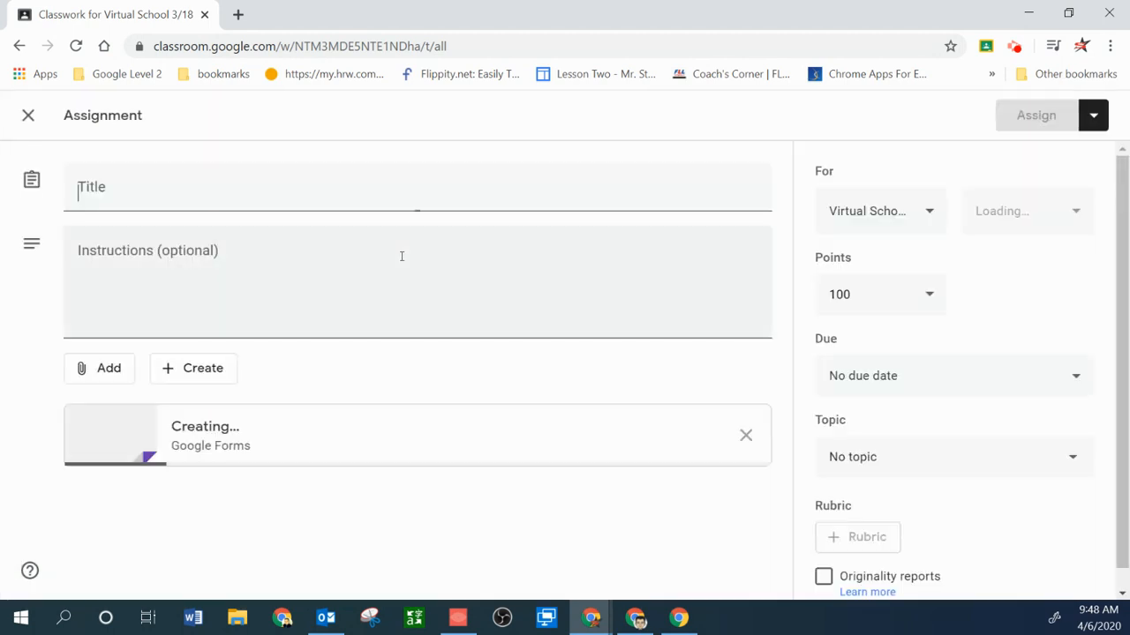
pyautogui.click(188, 198)
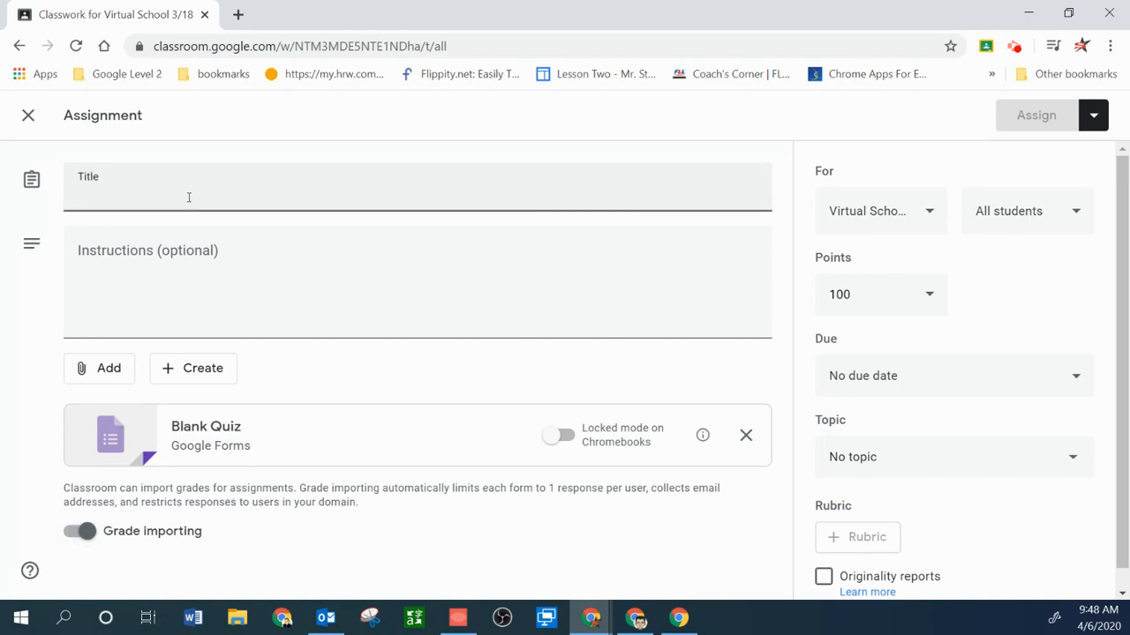
pyautogui.write('Lab Safety Quiz #1')
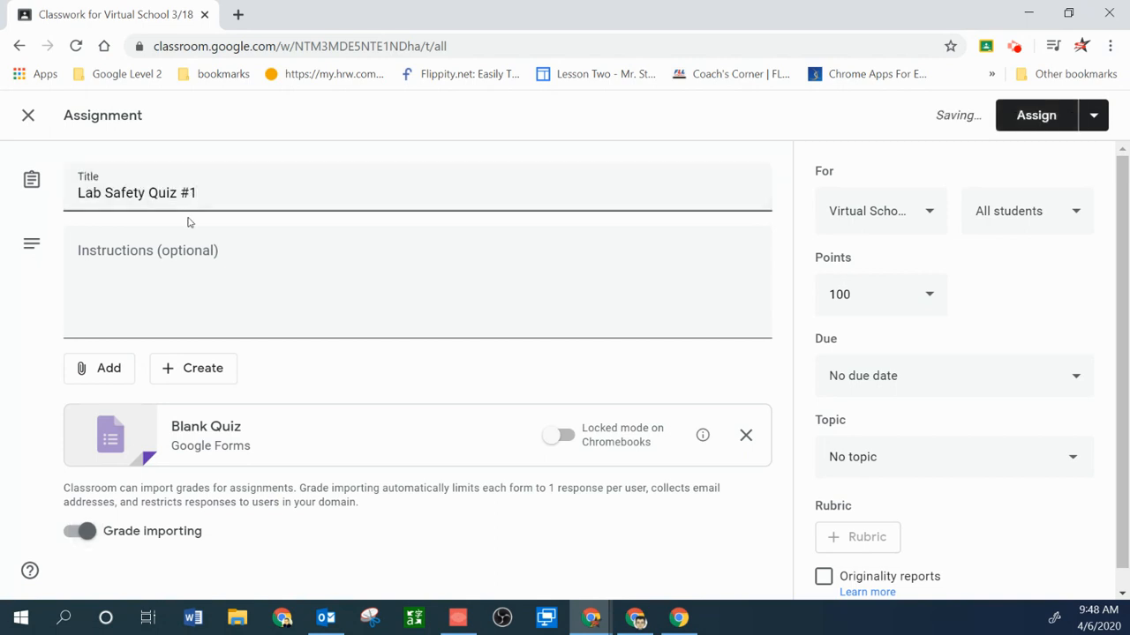
# Open the attached Blank Quiz form and rename its file "Lab Safety Quiz #1"
pyautogui.scroll(-1, 187, 222)
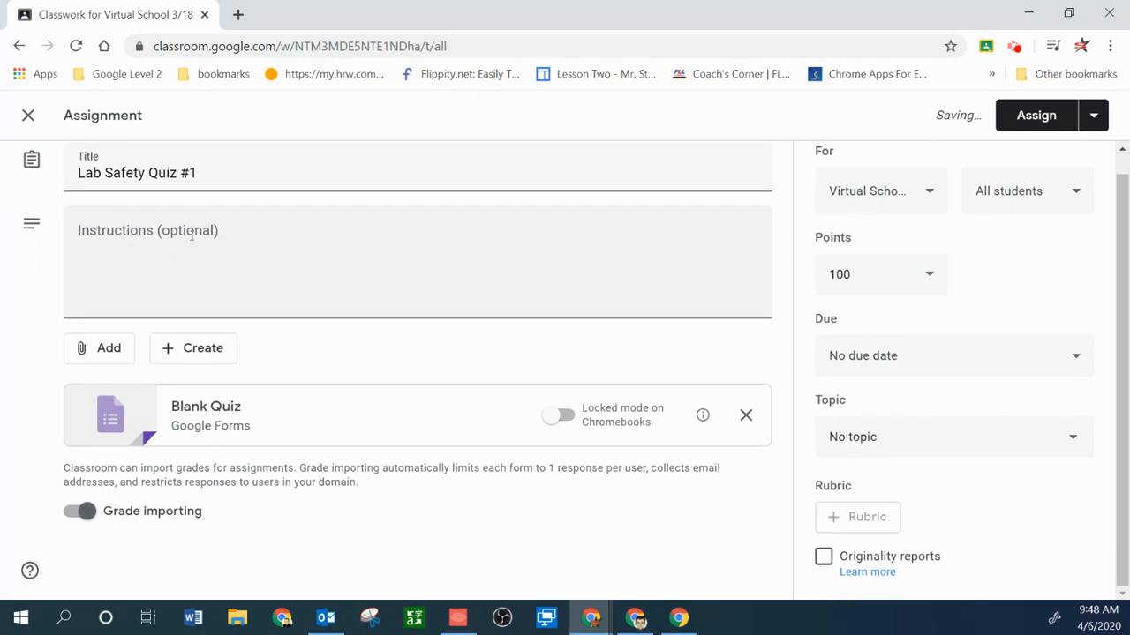
pyautogui.click(225, 413)
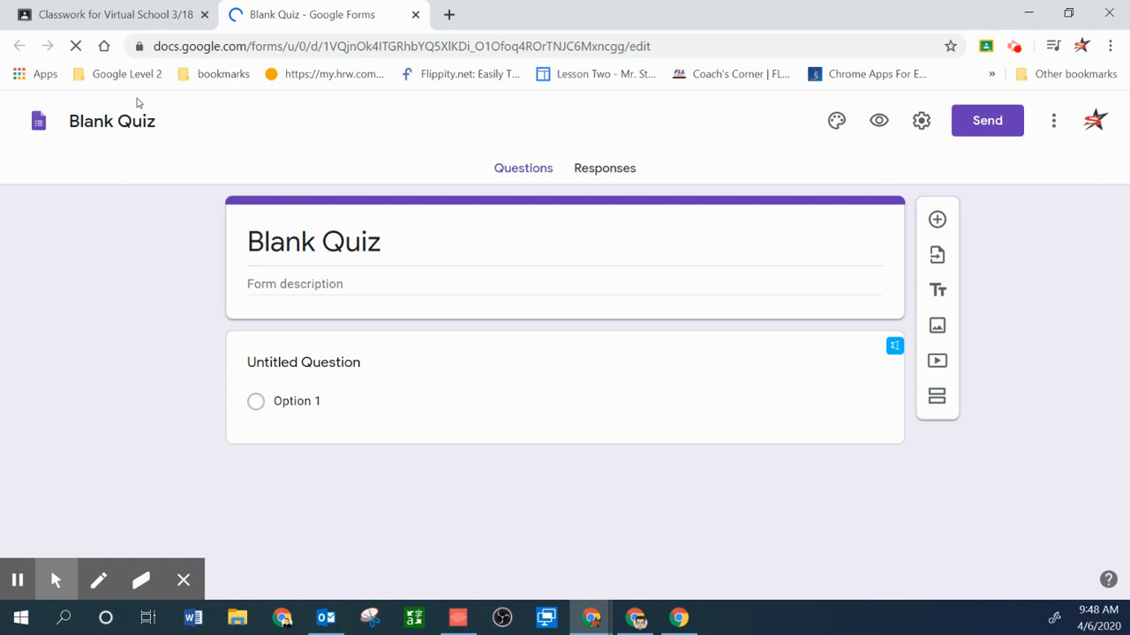
pyautogui.doubleClick(134, 121)
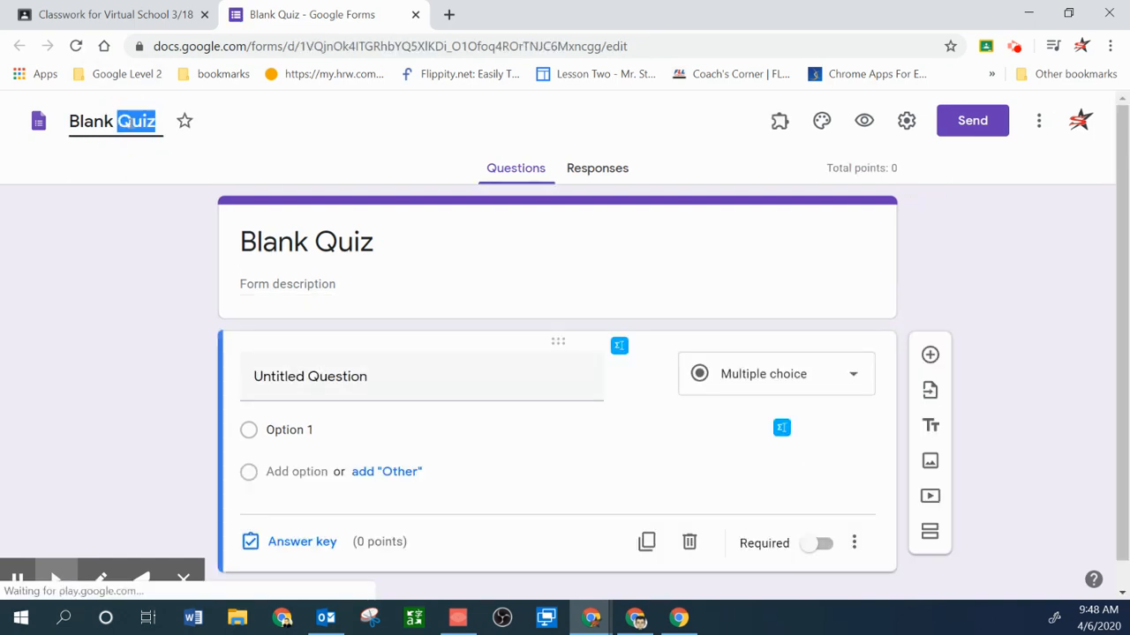
pyautogui.click(131, 122)
pyautogui.doubleClick(130, 121)
pyautogui.moveTo(162, 121); pyautogui.dragTo(70, 123)
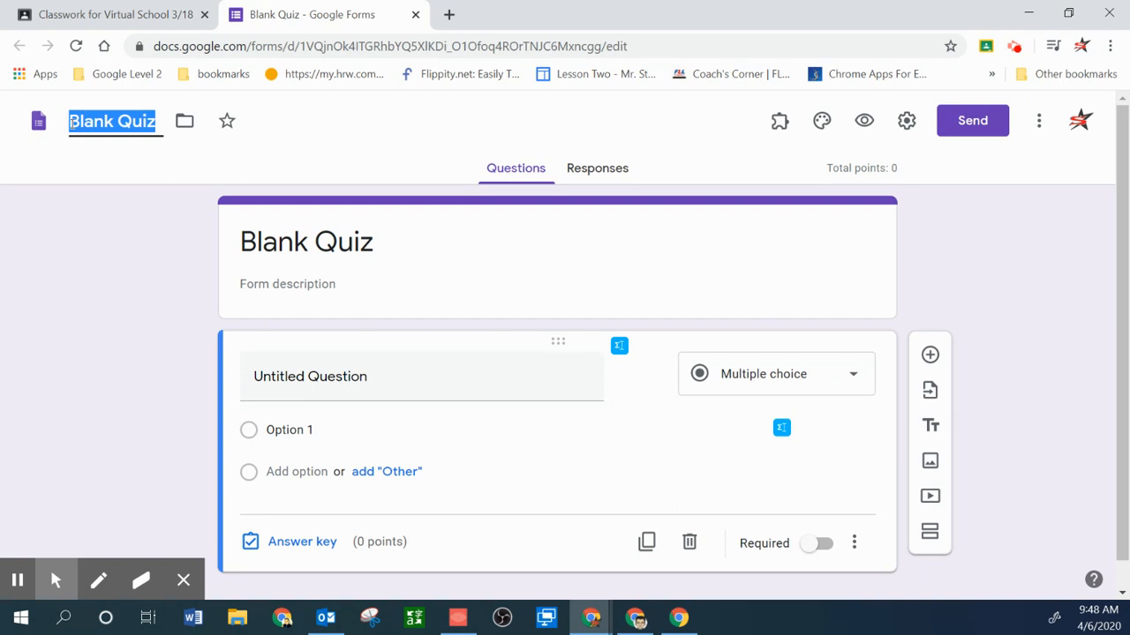
pyautogui.write('Lab Safety Quiz #1')
# Change the form's heading title to "Lab Safety Quiz #1"
pyautogui.moveTo(389, 241); pyautogui.dragTo(245, 248)
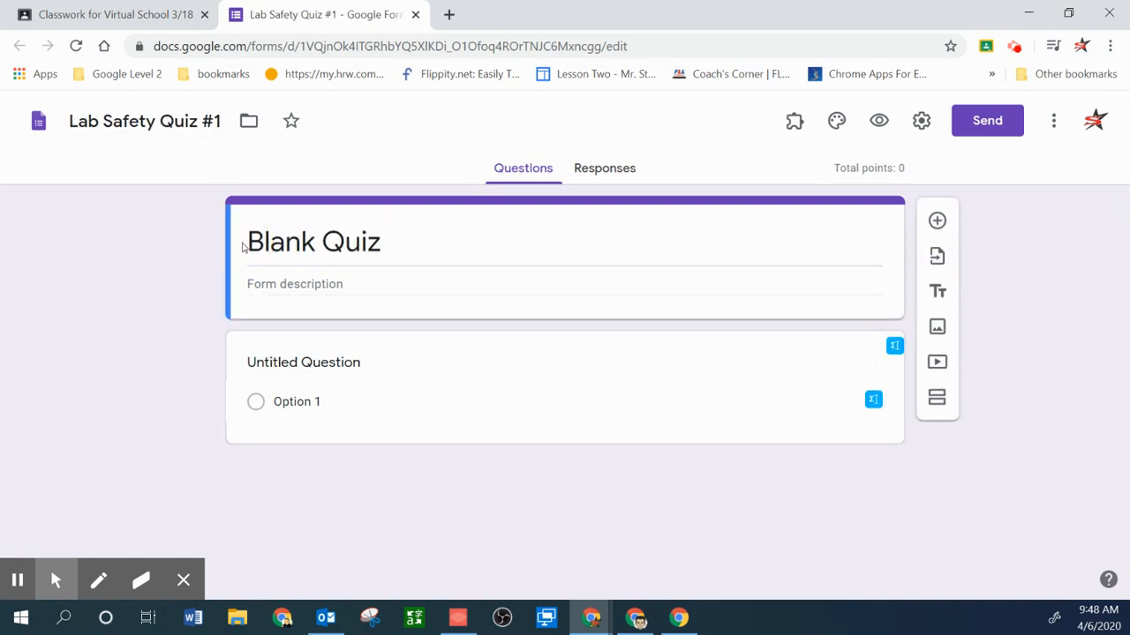
pyautogui.tripleClick(313, 249)
pyautogui.write('Lab Safety Quiz #1')
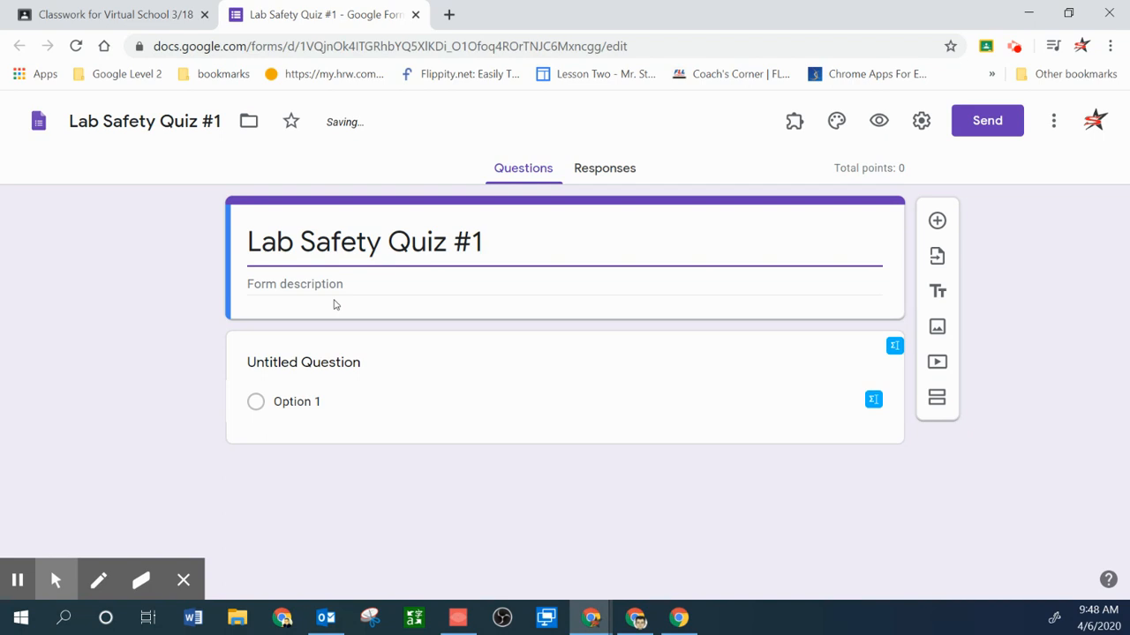
# Enter "Which tool is the best to protect your eyes in a lab setting?" as the first question's text
pyautogui.click(330, 366)
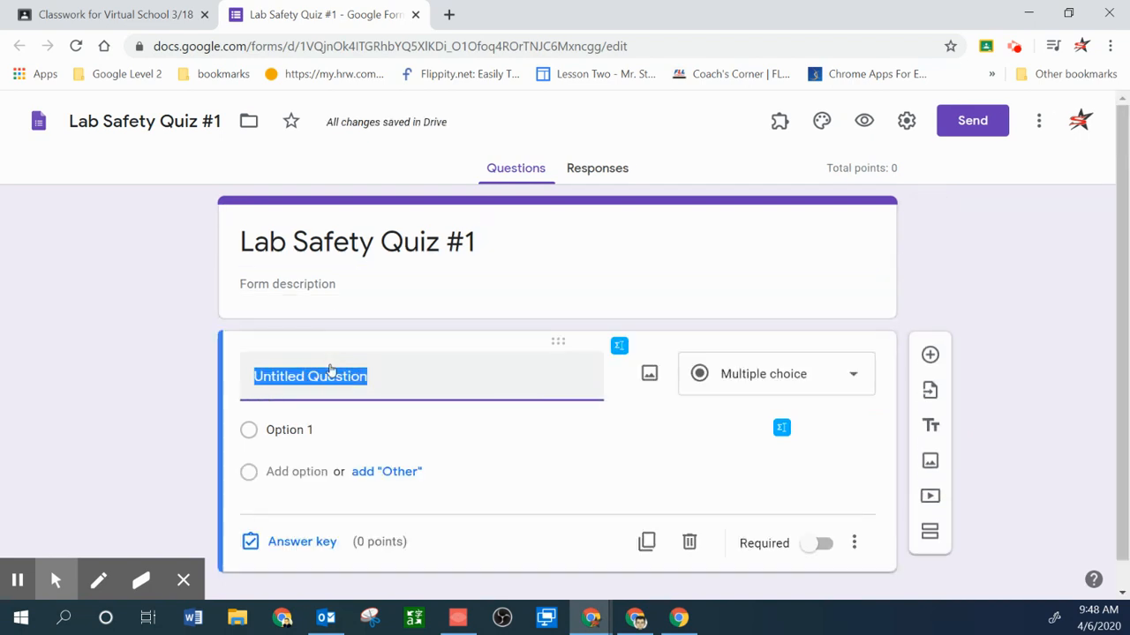
pyautogui.write('Which Tool is the B')
pyautogui.press('BackSpace')
pyautogui.write('best to pr')
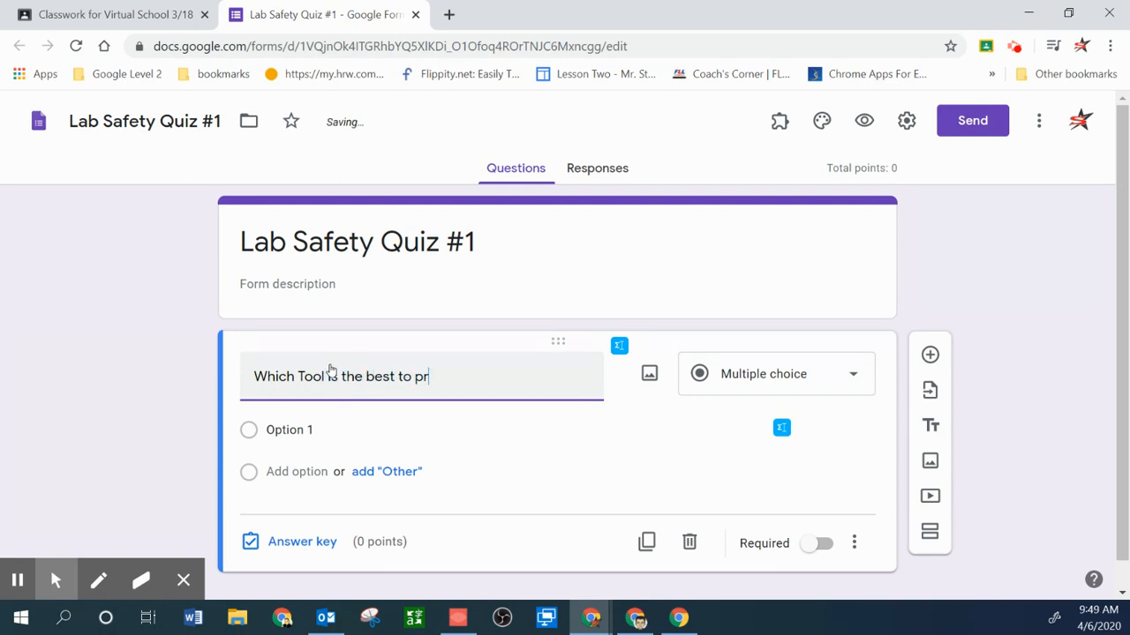
pyautogui.write('otect your eyes')
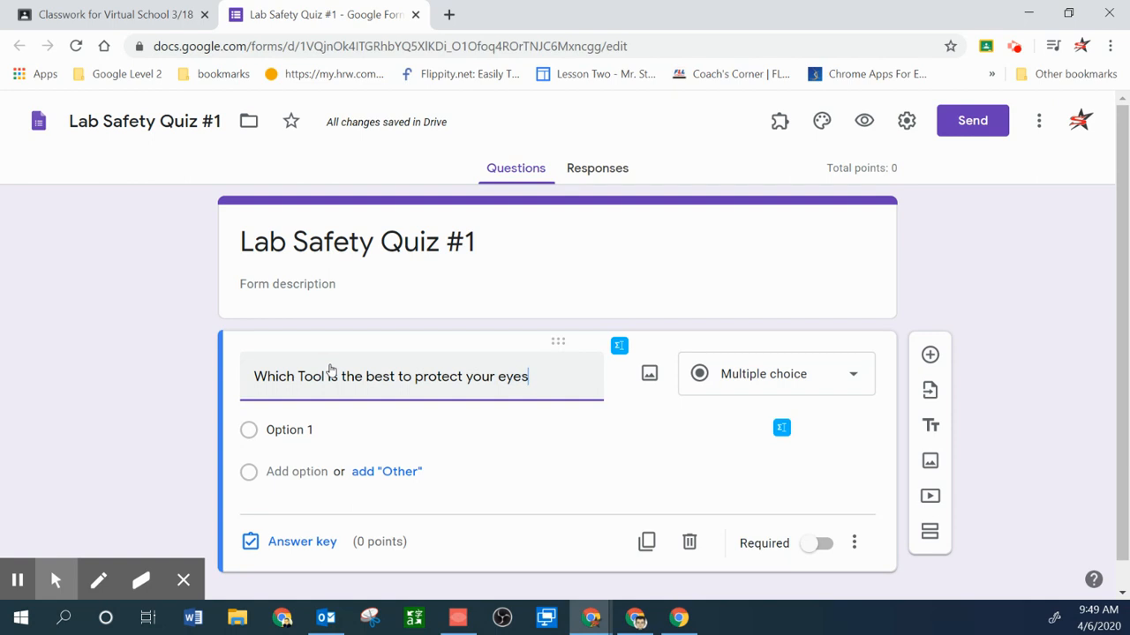
pyautogui.write(' in a lab setting?')
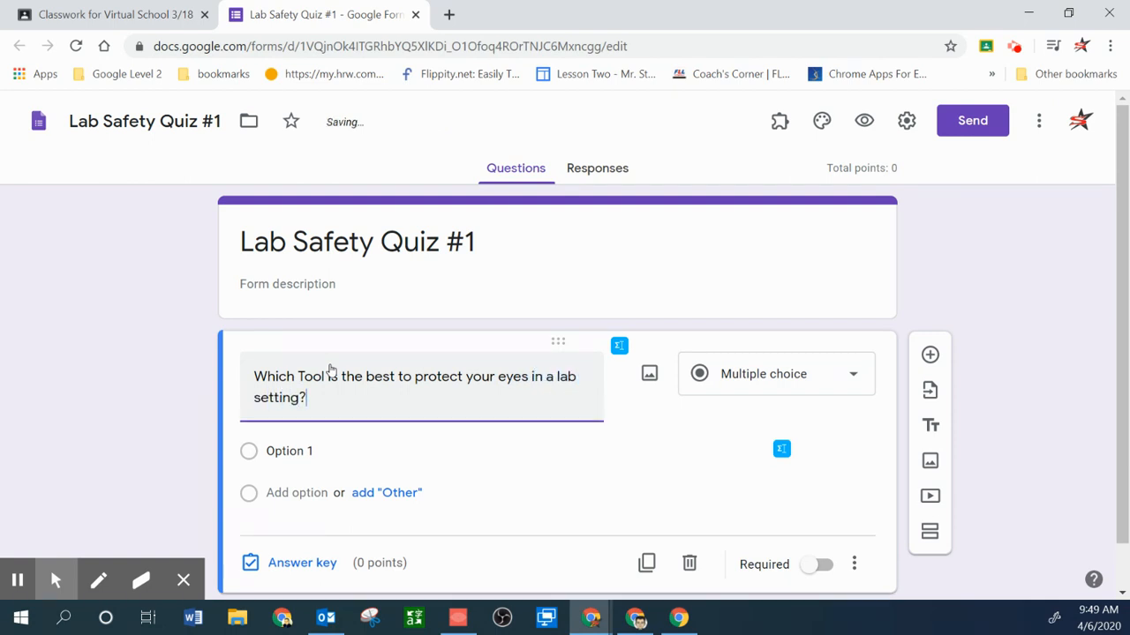
pyautogui.click(304, 376)
pyautogui.press('BackSpace')
pyautogui.write('t')
# Give the question three answer options: "goggles", "bunsen burner" and "lab coat"
pyautogui.scroll(-1, 285, 392)
pyautogui.click(294, 401)
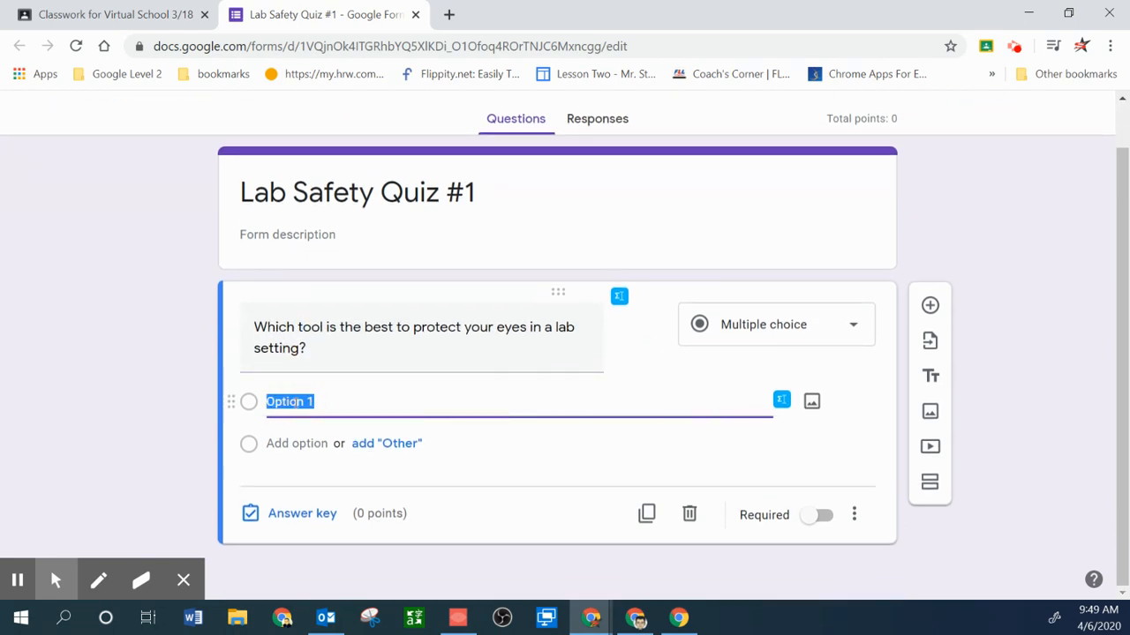
pyautogui.write('goggles')
pyautogui.click(297, 444)
pyautogui.write('bu')
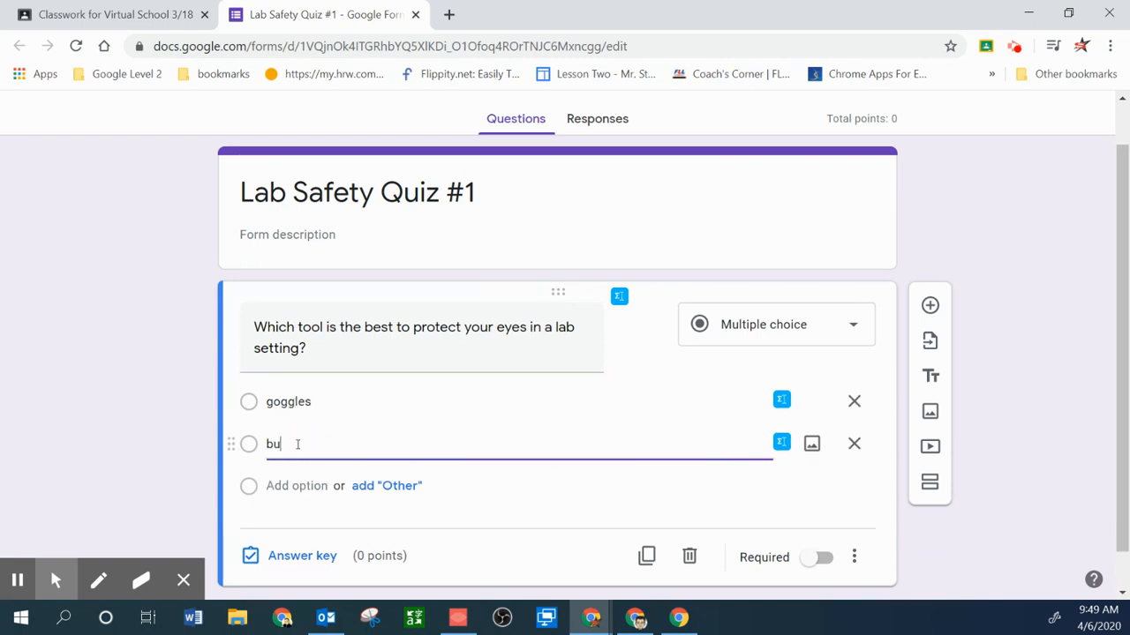
pyautogui.write('nsen burner')
pyautogui.click(287, 493)
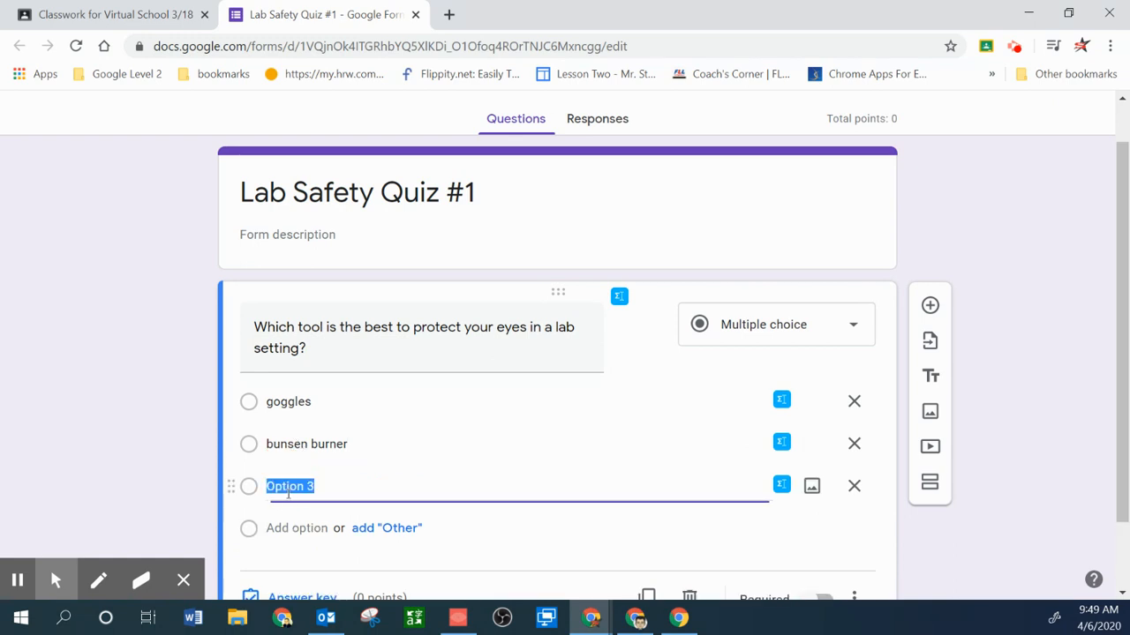
pyautogui.write('L')
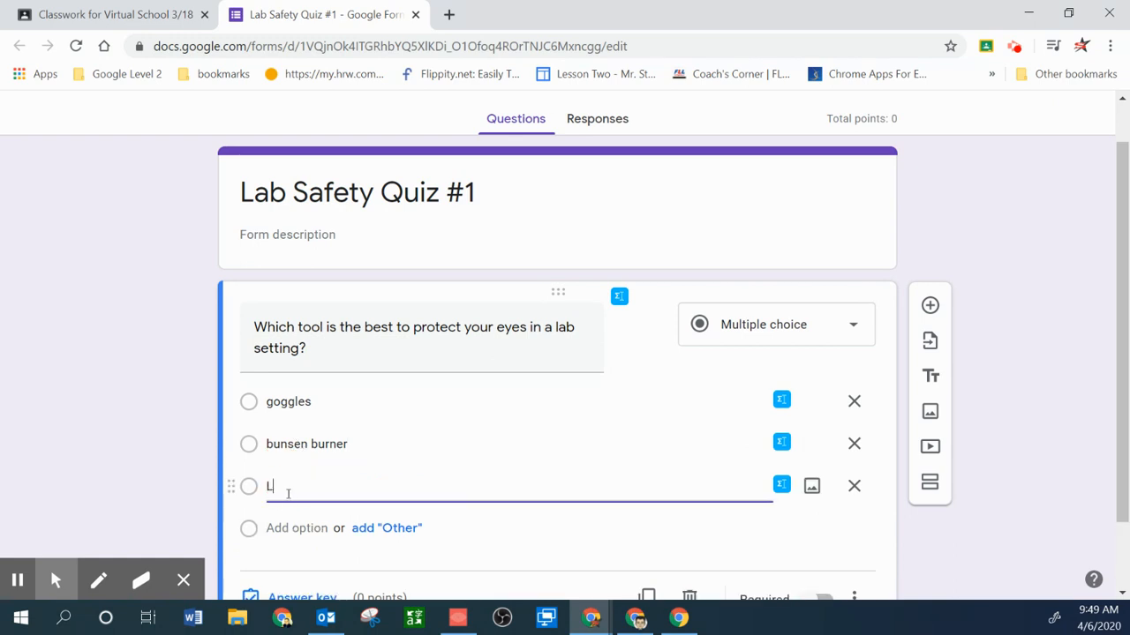
pyautogui.write('ab coat')
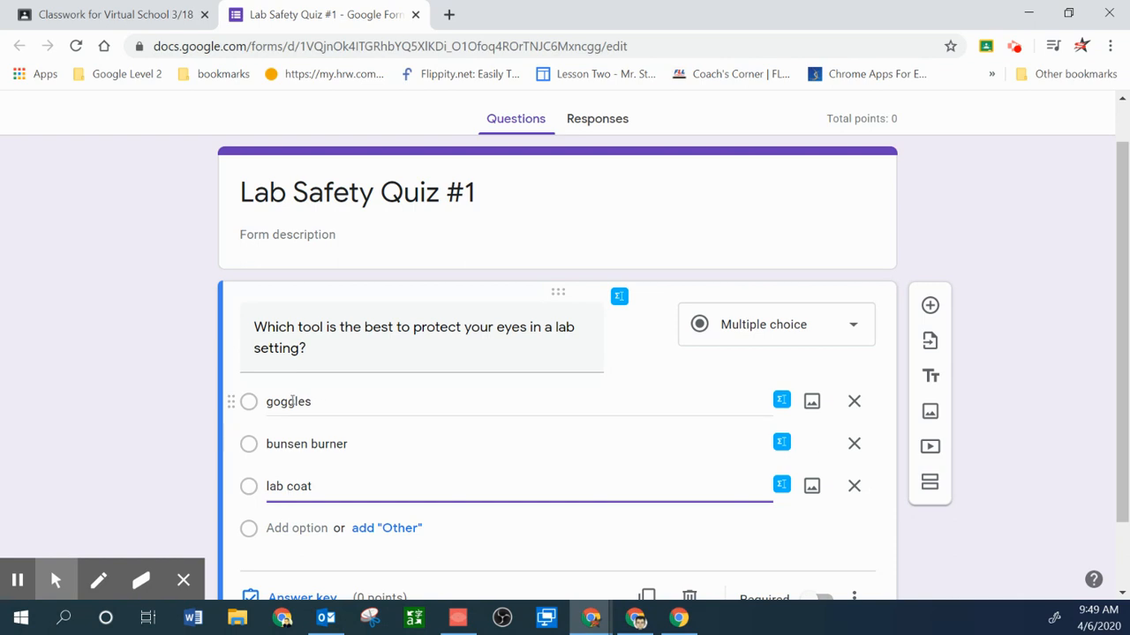
# Add the blue-framed safety glasses picture to the goggles option, using a Google image search for "goggless"
pyautogui.click(812, 405)
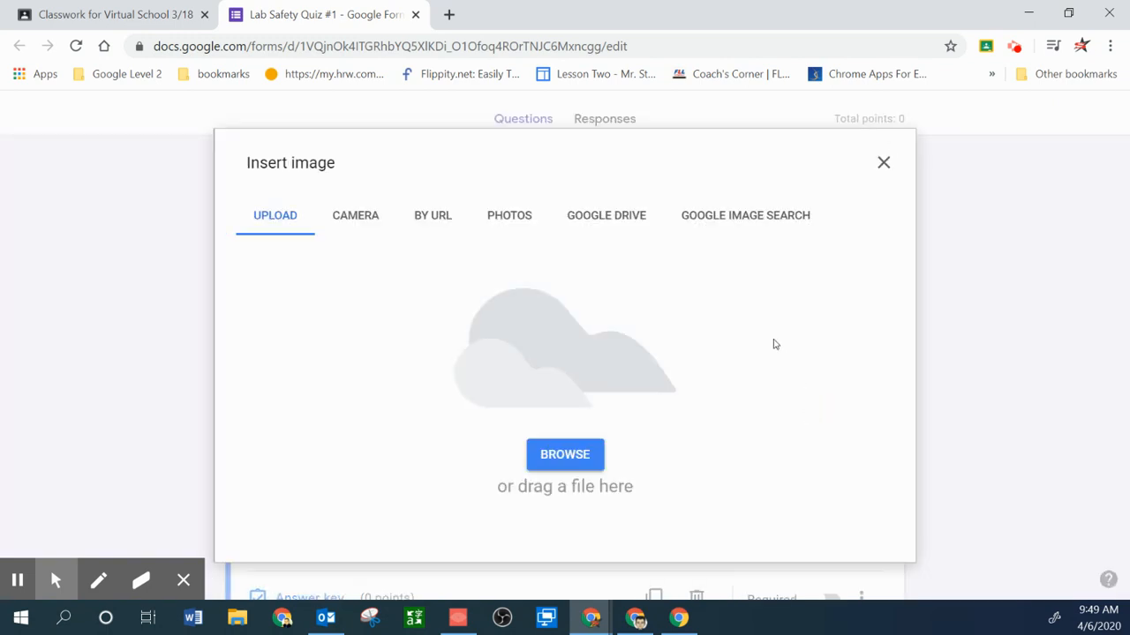
pyautogui.click(737, 221)
pyautogui.write('goggless')
pyautogui.press('Return')
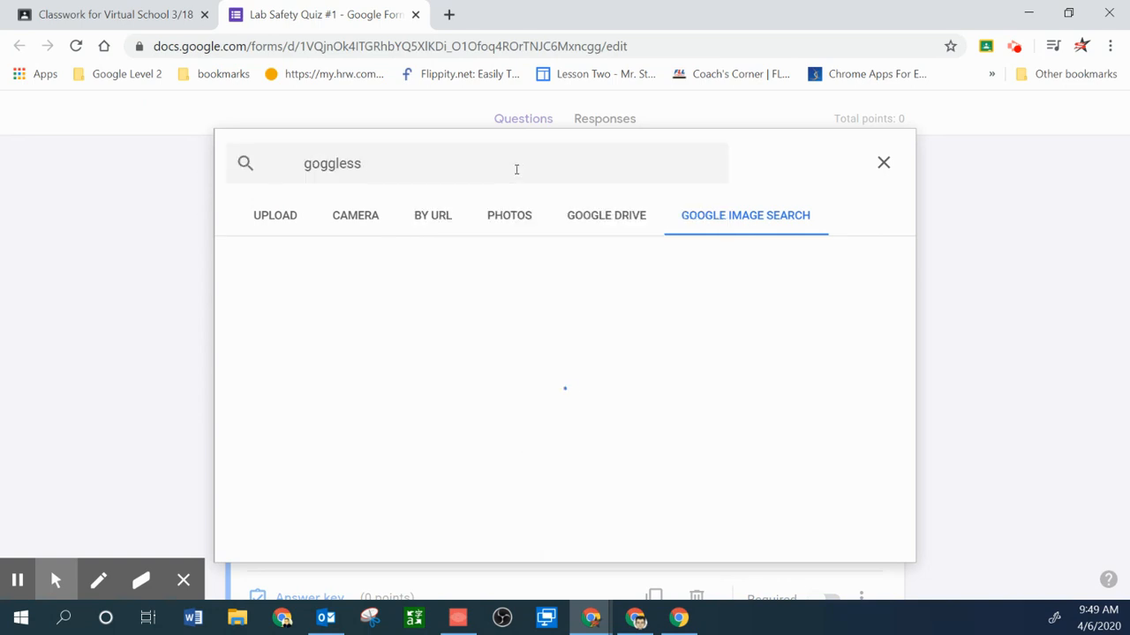
pyautogui.click(354, 310)
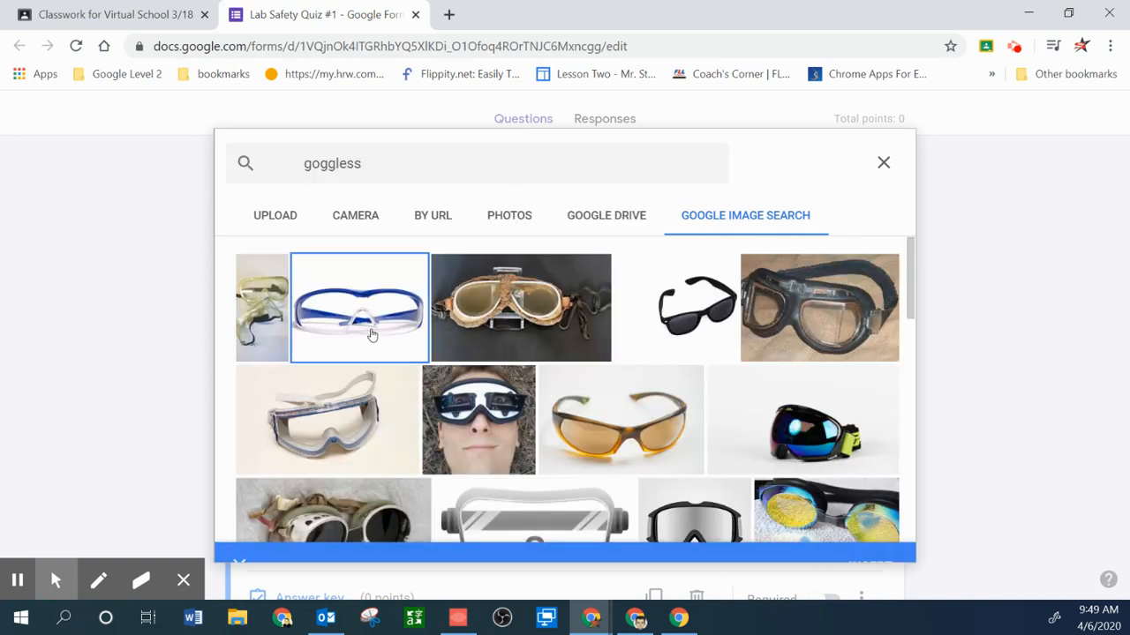
pyautogui.click(869, 540)
pyautogui.click(362, 346)
pyautogui.click(875, 541)
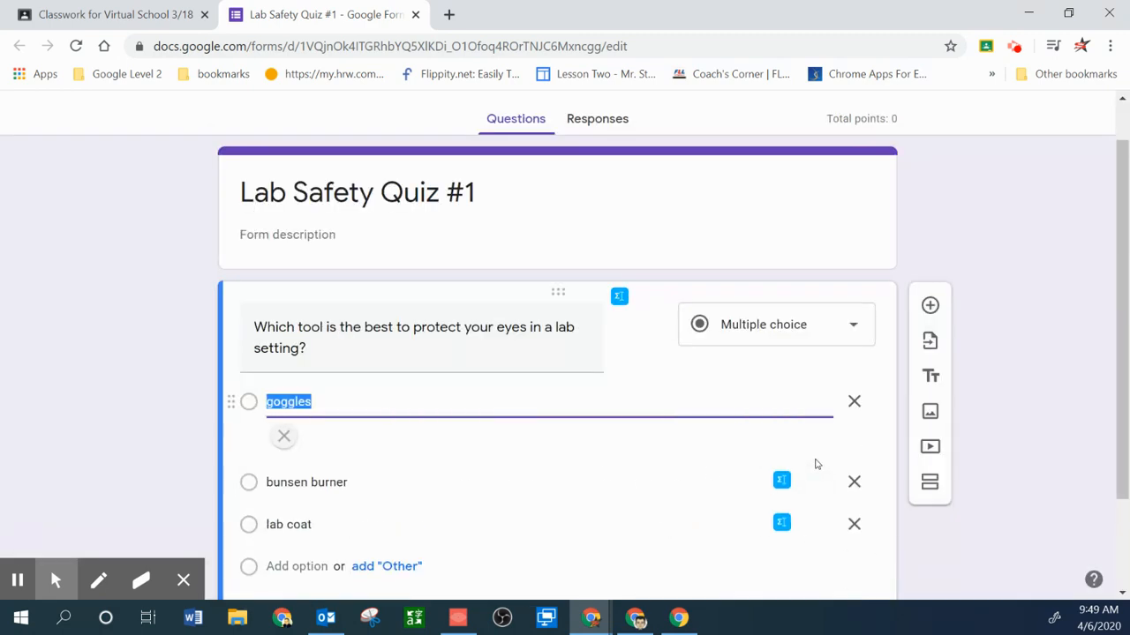
# Search Google images for "bunsen burner" and add the photo of a burner with an orange flame to the bunsen burner option
pyautogui.scroll(-1, 608, 482)
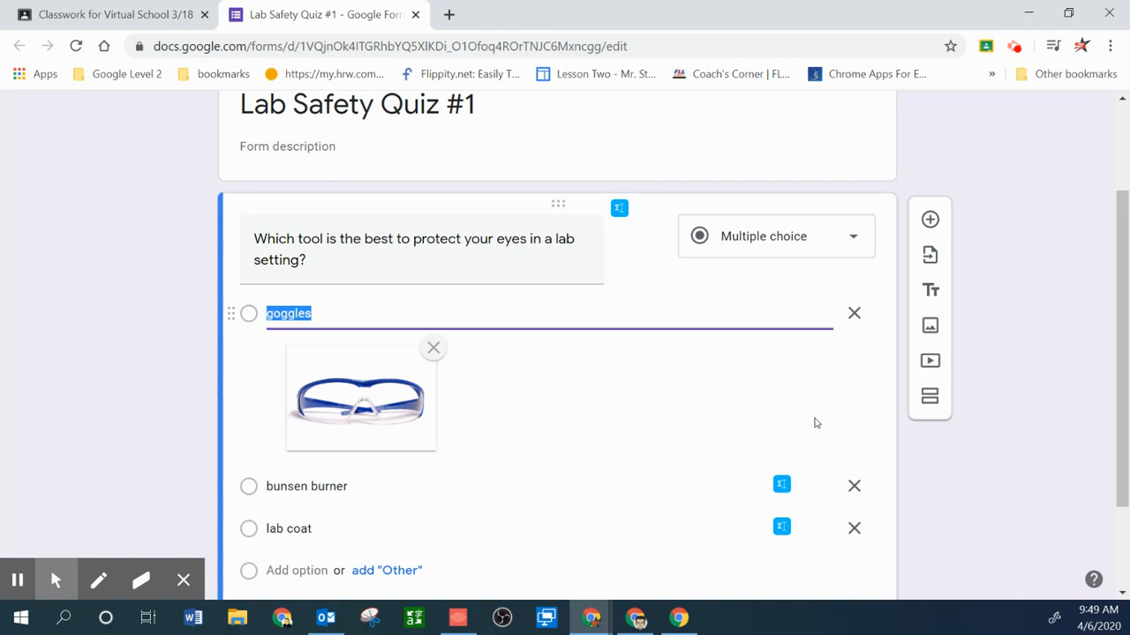
pyautogui.scroll(-1, 789, 461)
pyautogui.click(810, 404)
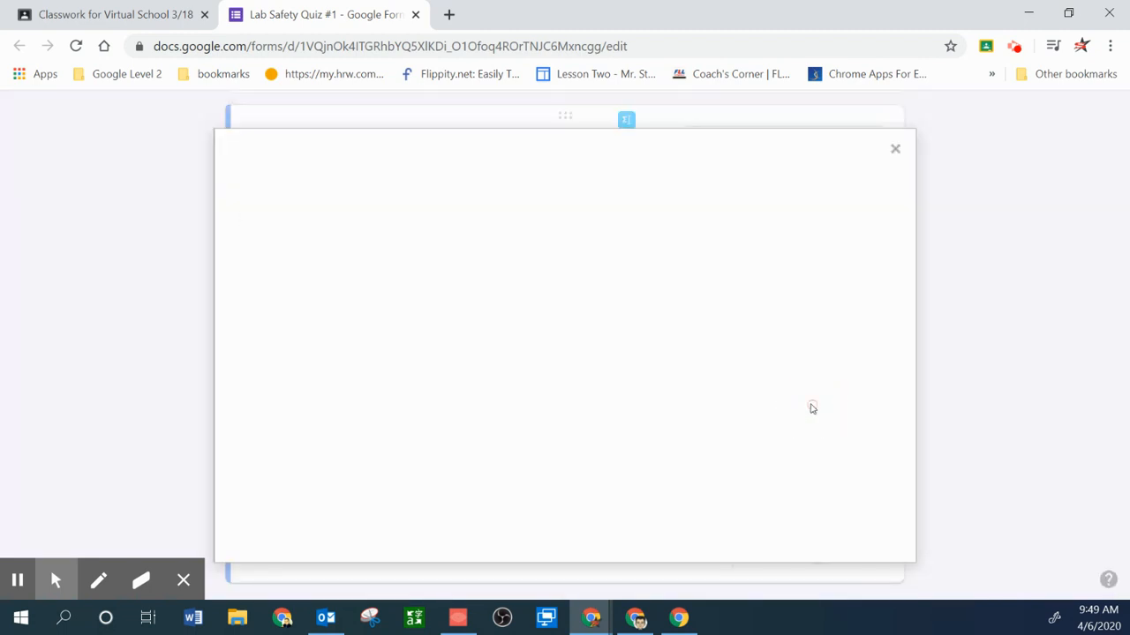
pyautogui.click(718, 213)
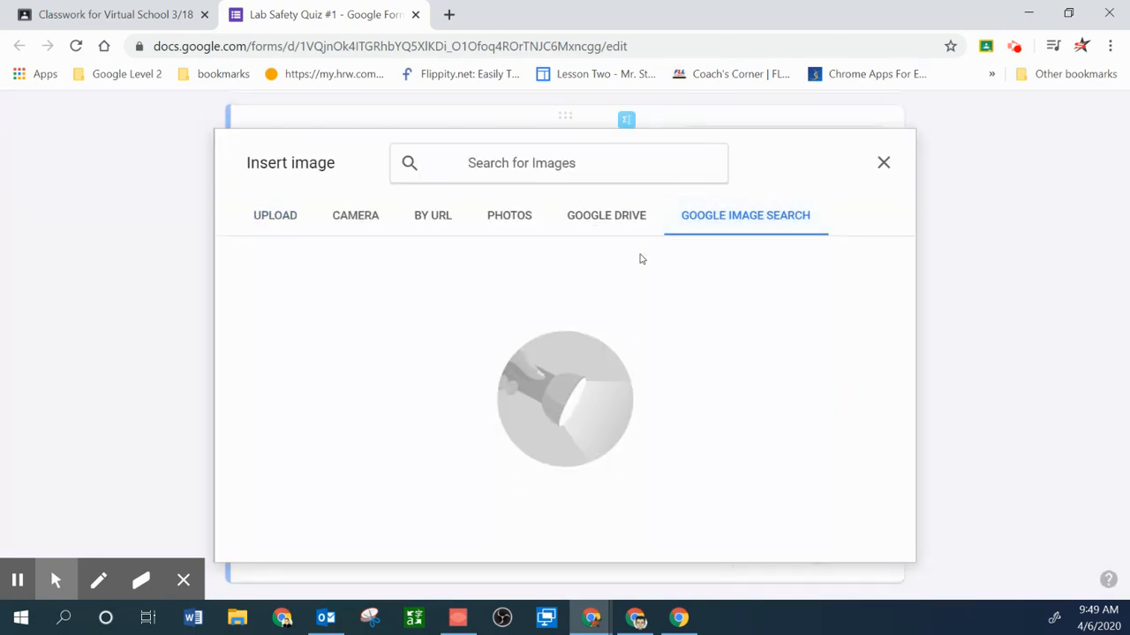
pyautogui.write('bunsen burner')
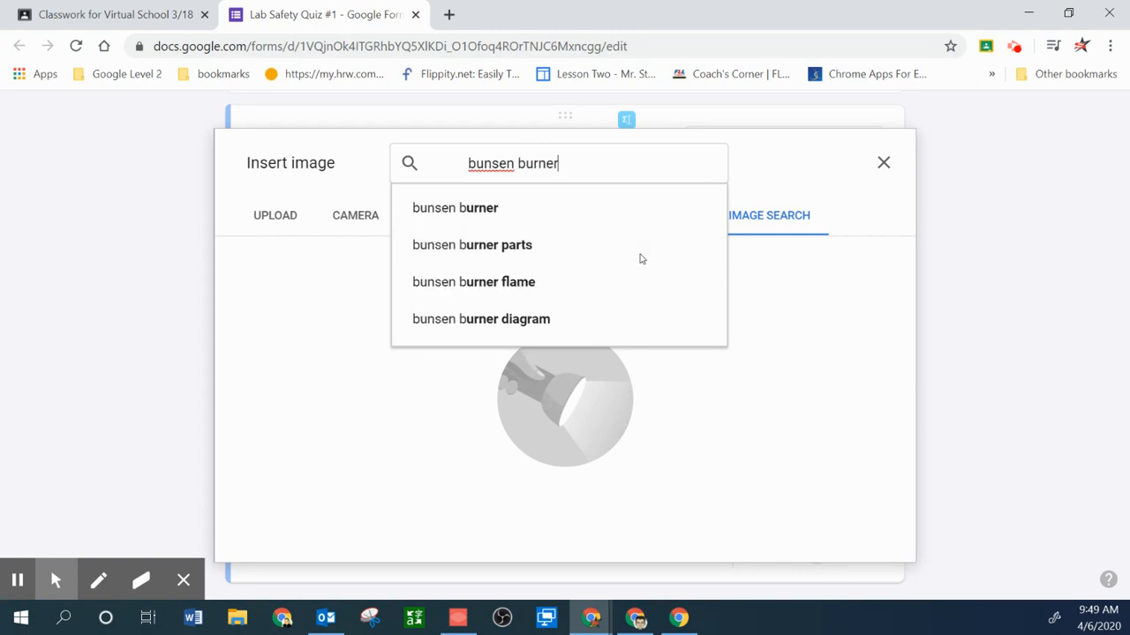
pyautogui.press('Return')
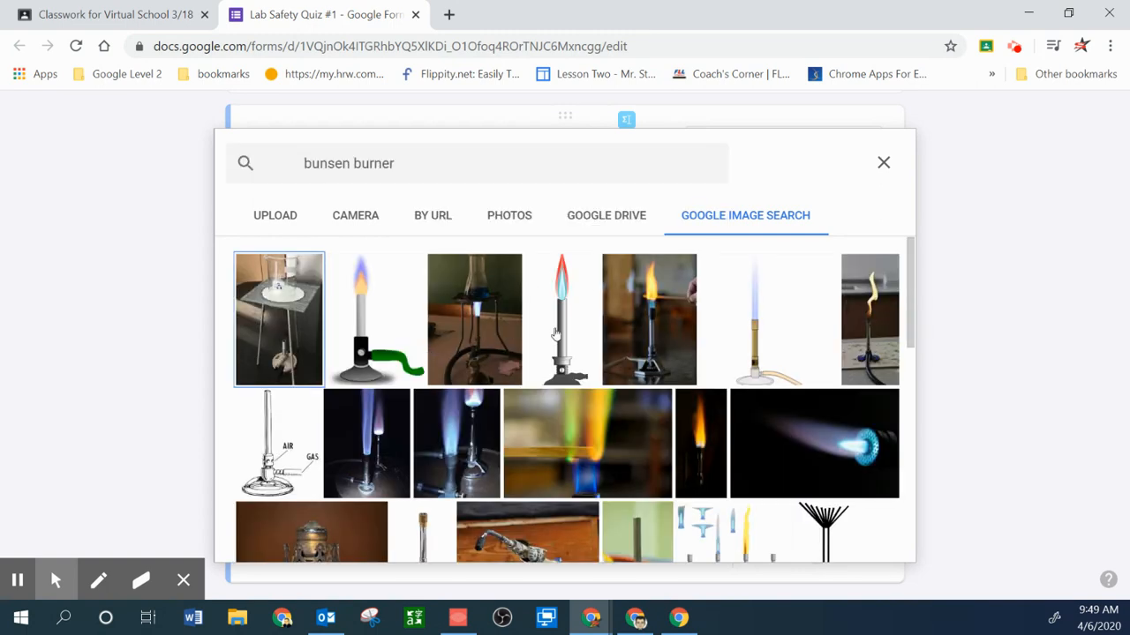
pyautogui.click(658, 356)
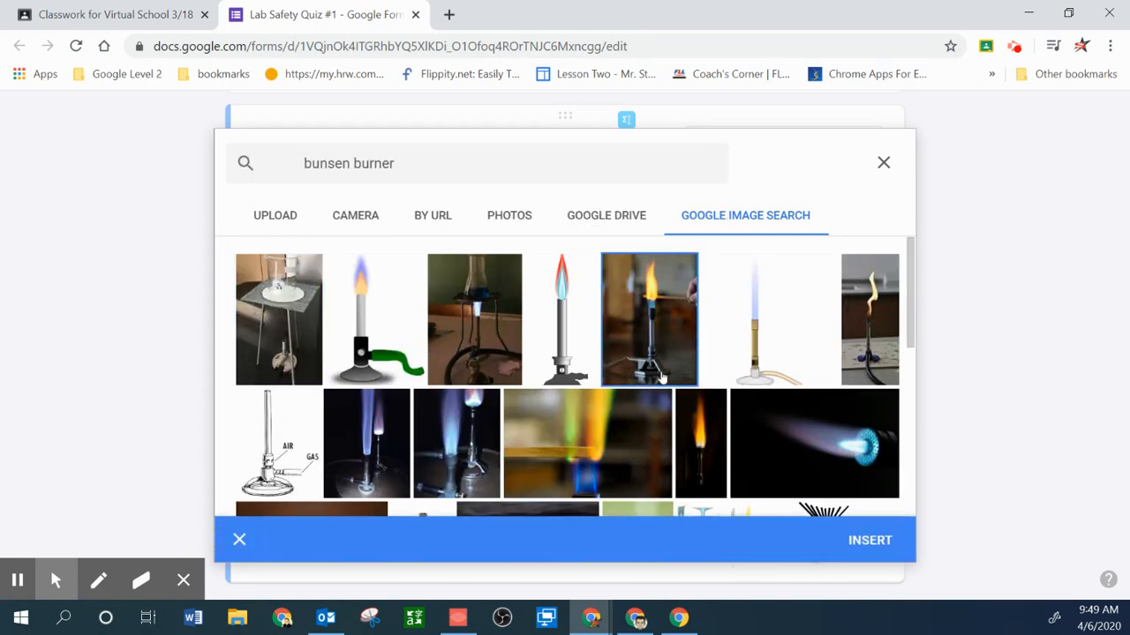
pyautogui.click(869, 541)
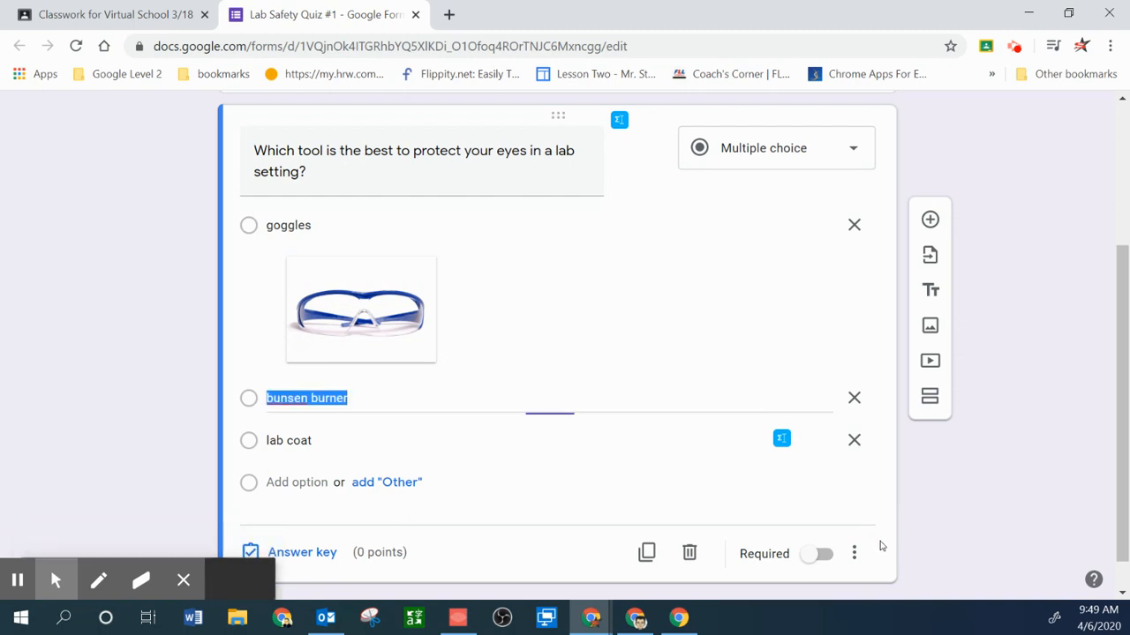
# Search Google images for "lab coat" and add the close-up photo of a white coat with pocket pens to the lab coat option
pyautogui.scroll(-2, 544, 479)
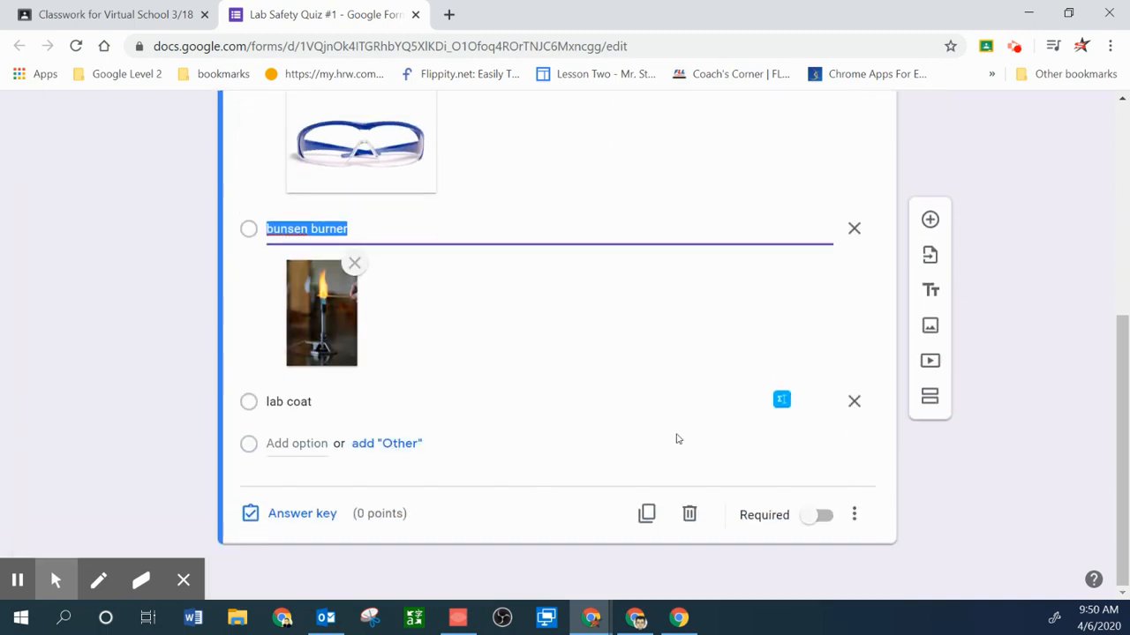
pyautogui.click(812, 404)
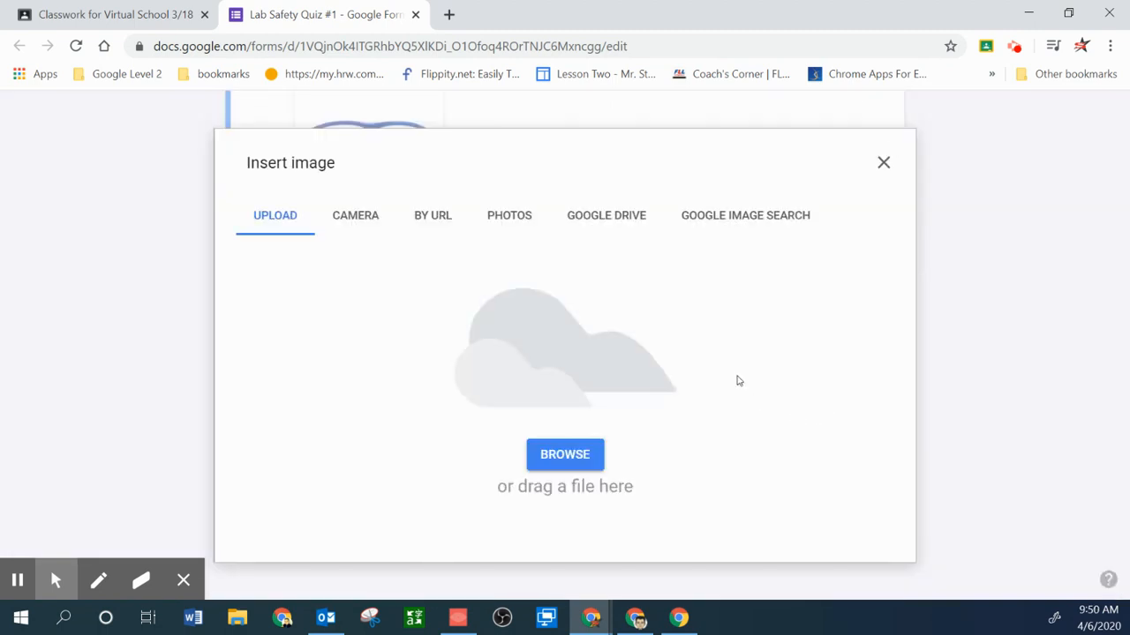
pyautogui.click(732, 222)
pyautogui.click(516, 167)
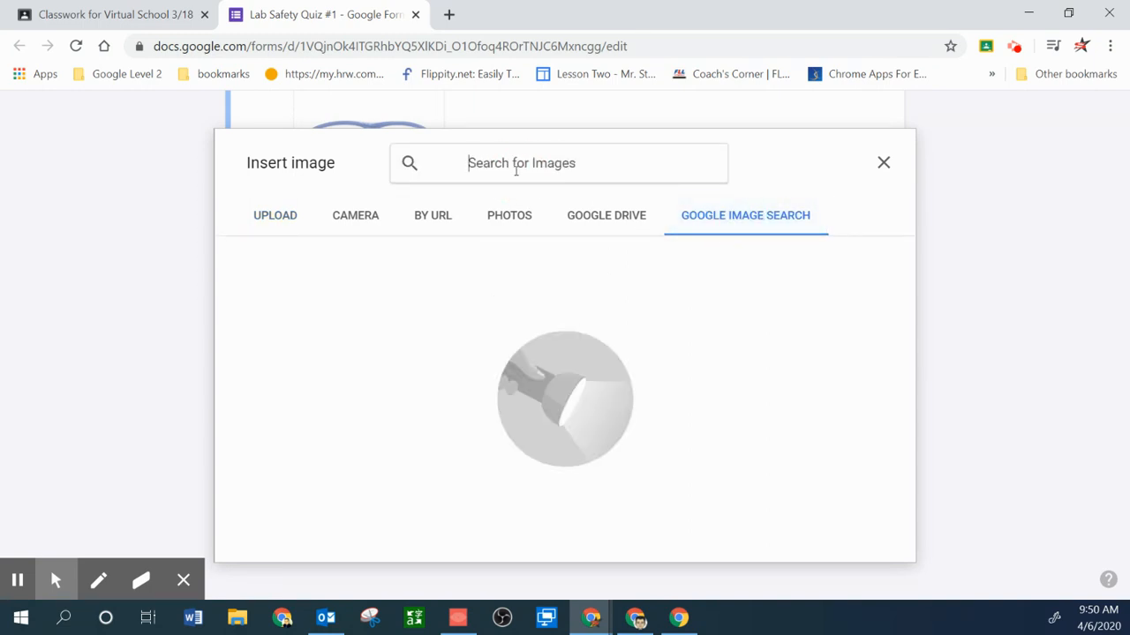
pyautogui.write('lab coat')
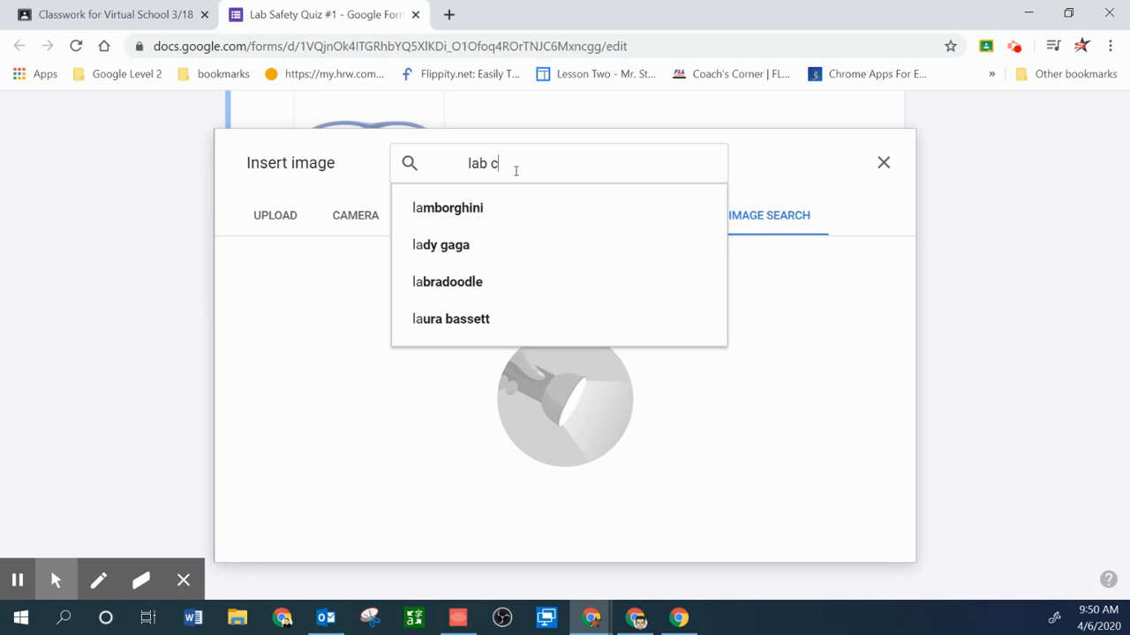
pyautogui.press('Return')
pyautogui.click(286, 399)
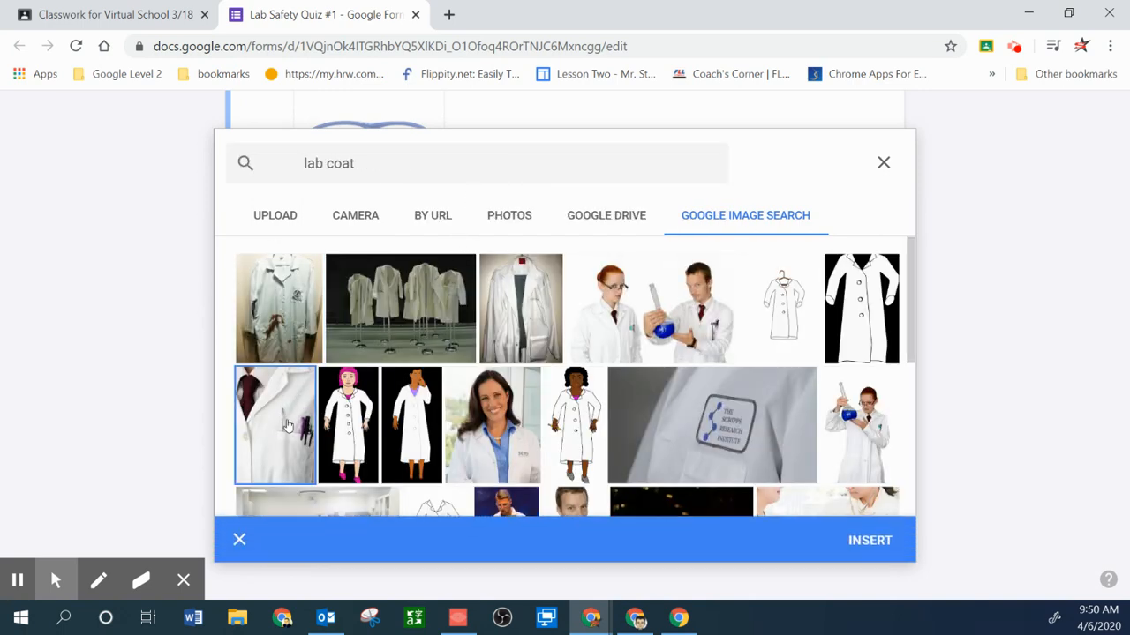
pyautogui.click(849, 539)
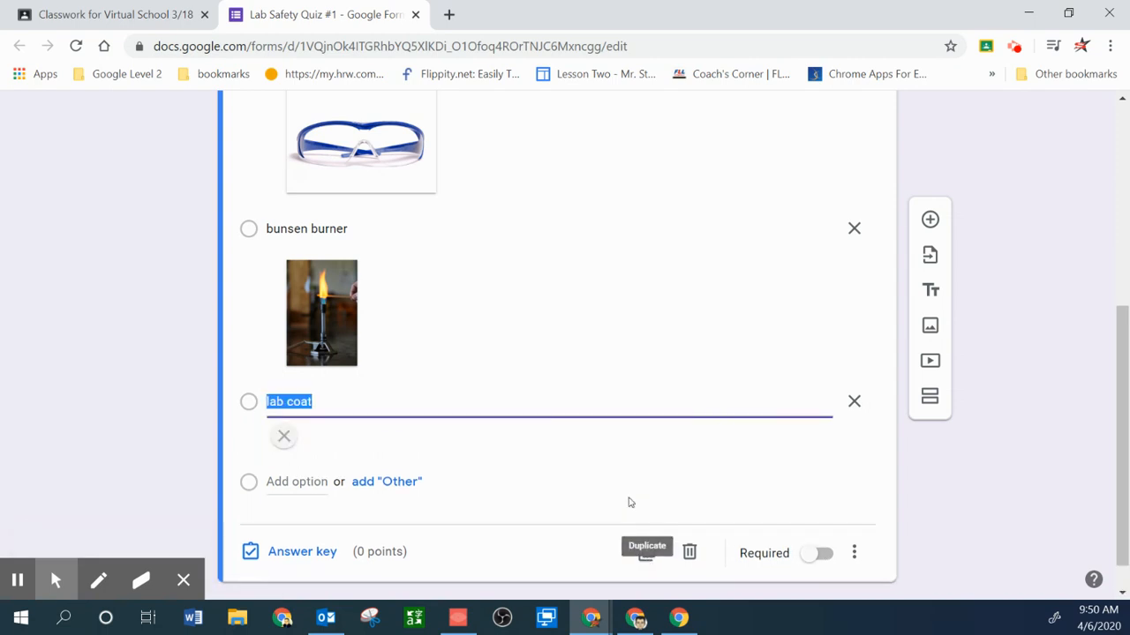
pyautogui.scroll(3, 593, 524)
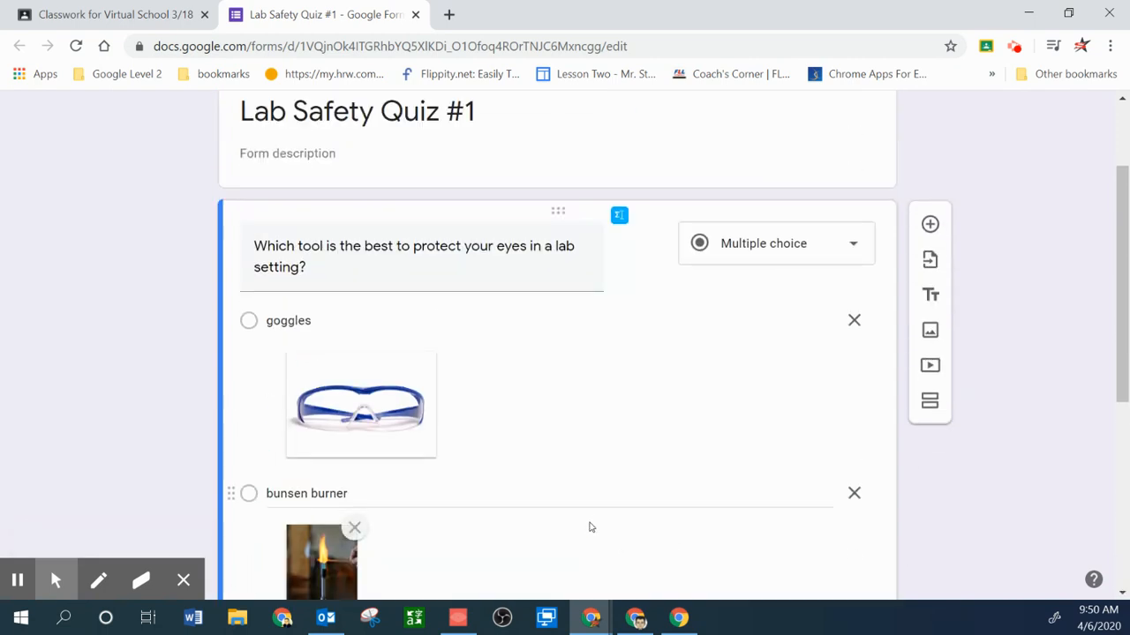
# Make the question required and mark goggles as the correct answer in its answer key
pyautogui.scroll(-5, 589, 527)
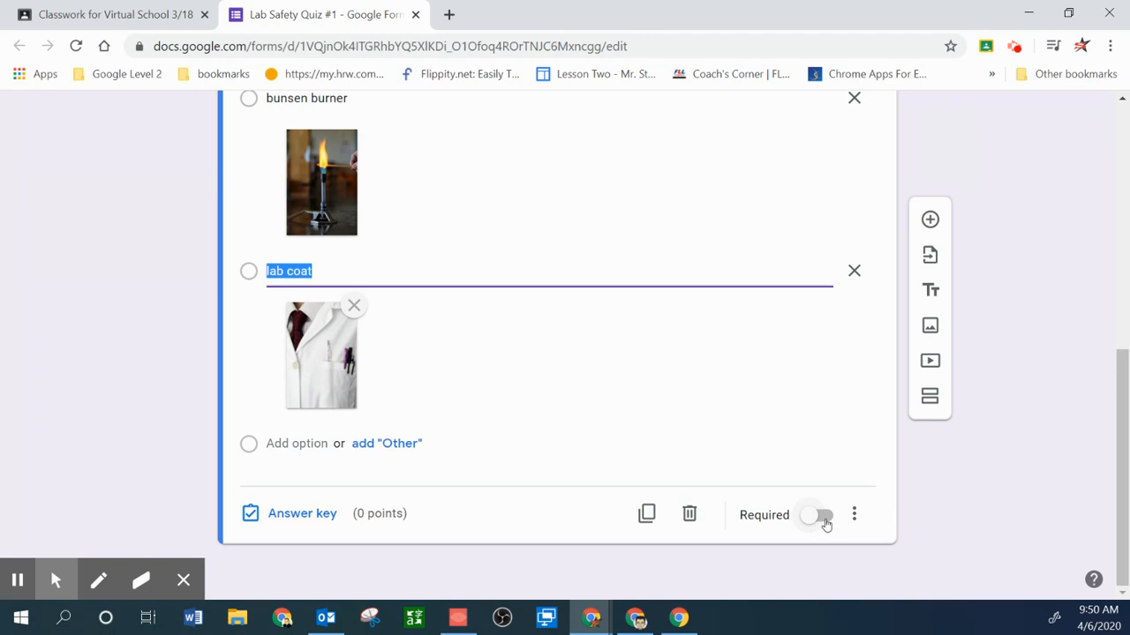
pyautogui.click(825, 522)
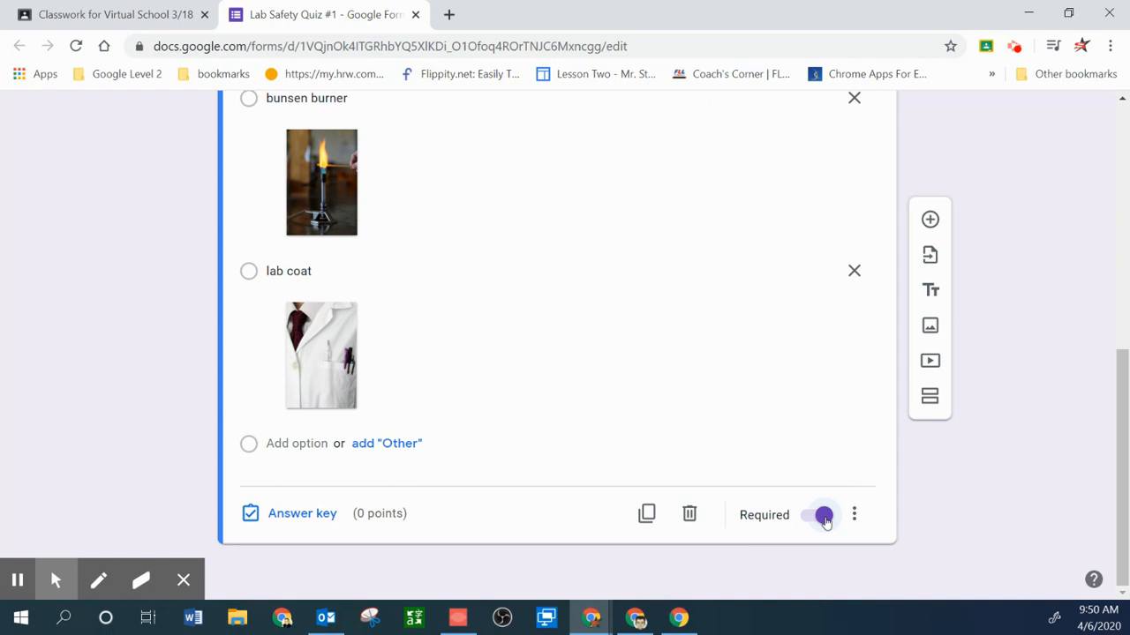
pyautogui.click(296, 525)
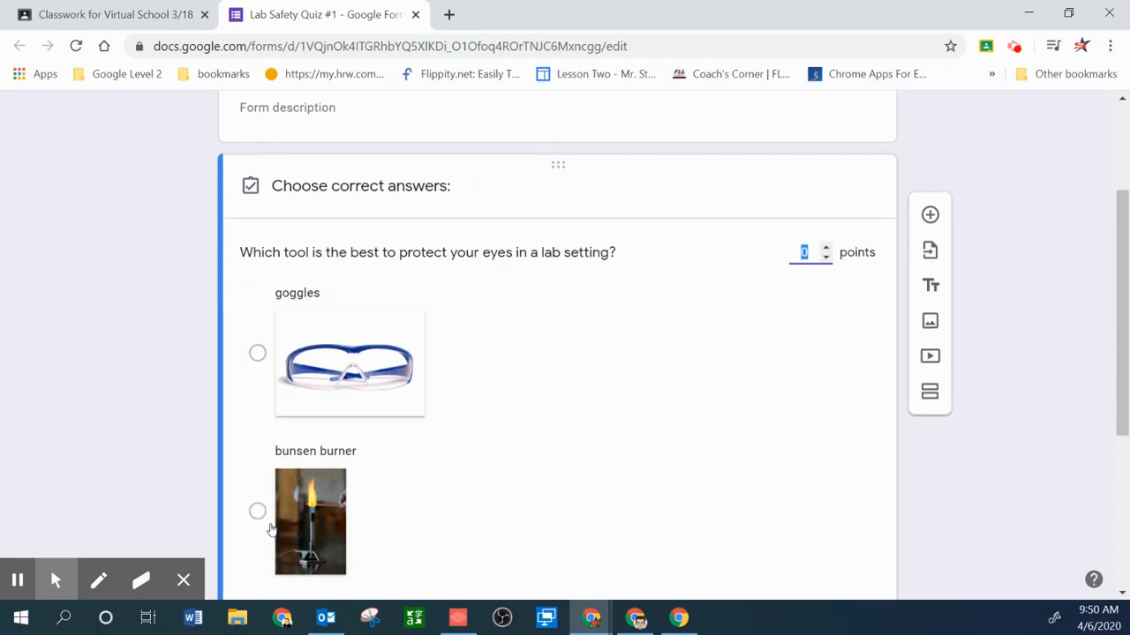
pyautogui.click(256, 357)
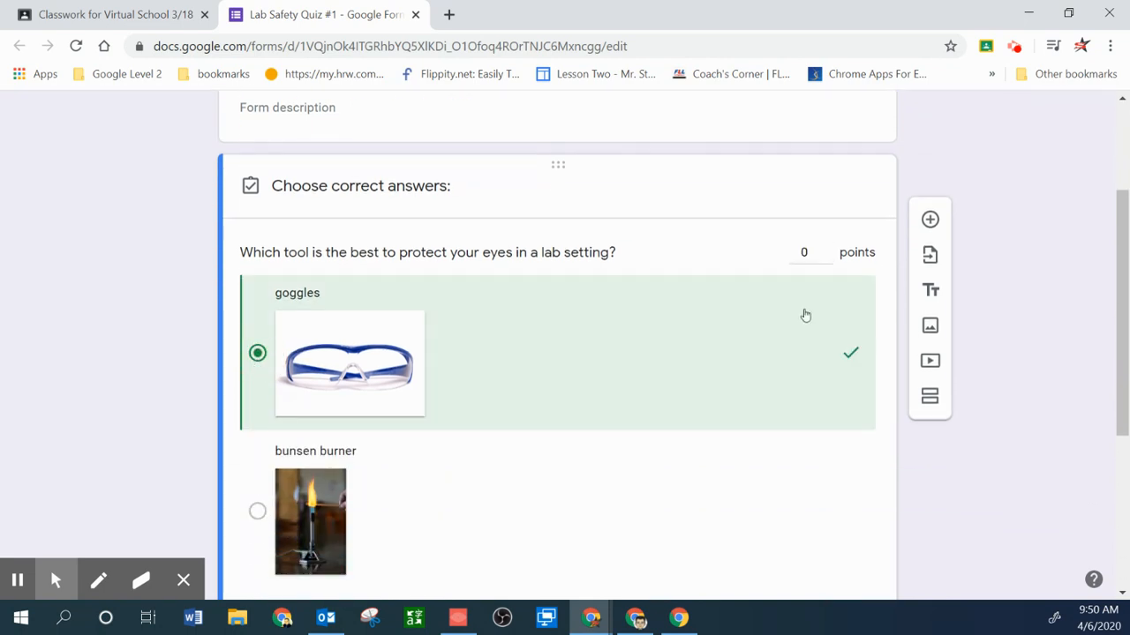
# Set the question's value to 10 points and finish editing its answer key
pyautogui.click(805, 253)
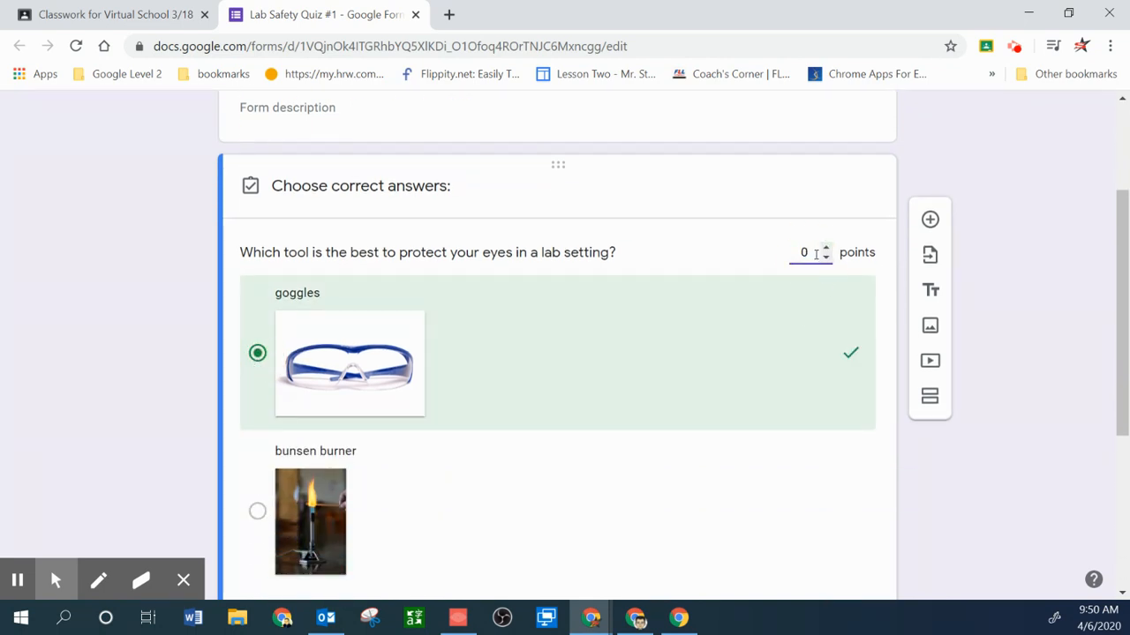
pyautogui.write('10')
pyautogui.scroll(3, 754, 254)
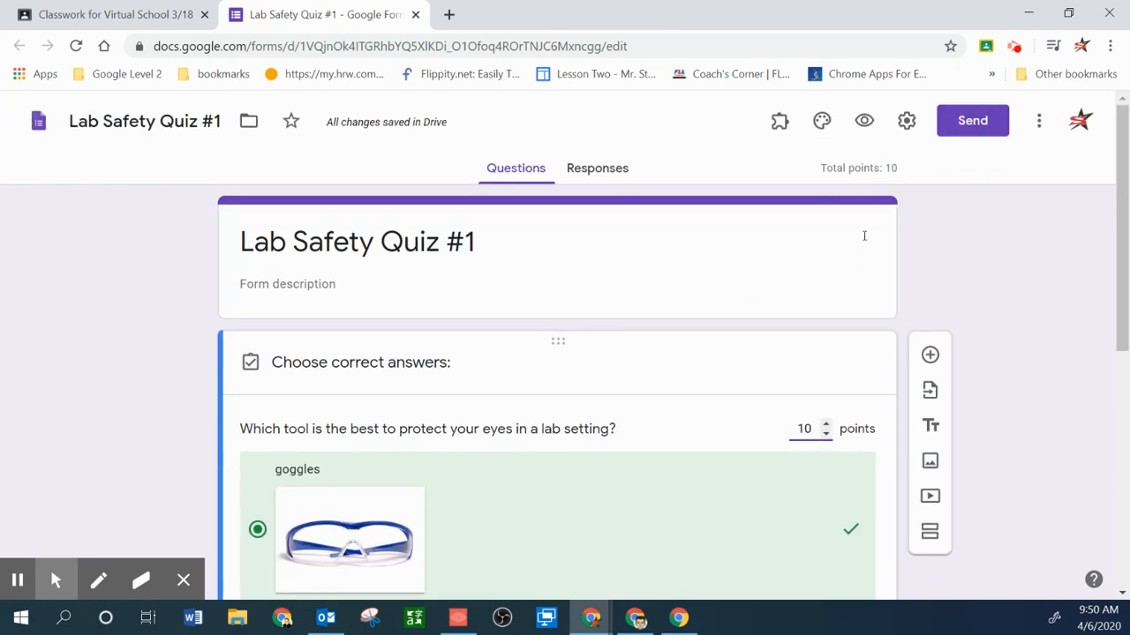
pyautogui.scroll(-5, 728, 384)
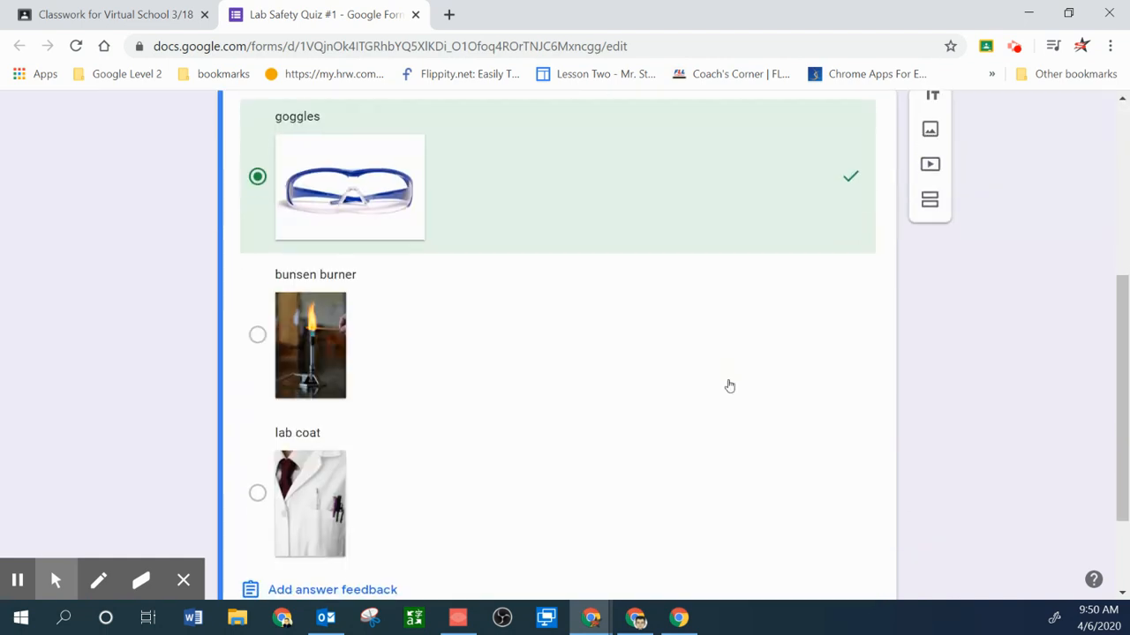
pyautogui.click(826, 520)
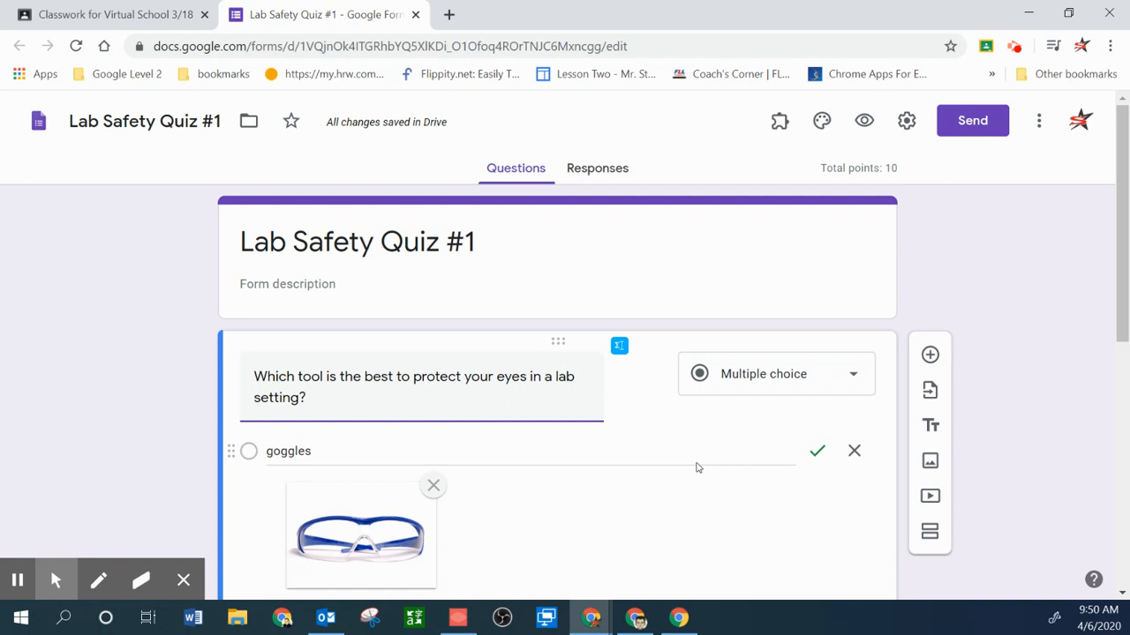
# Give the form the header image of colourful lab flasks from the Work and School themes
pyautogui.click(822, 131)
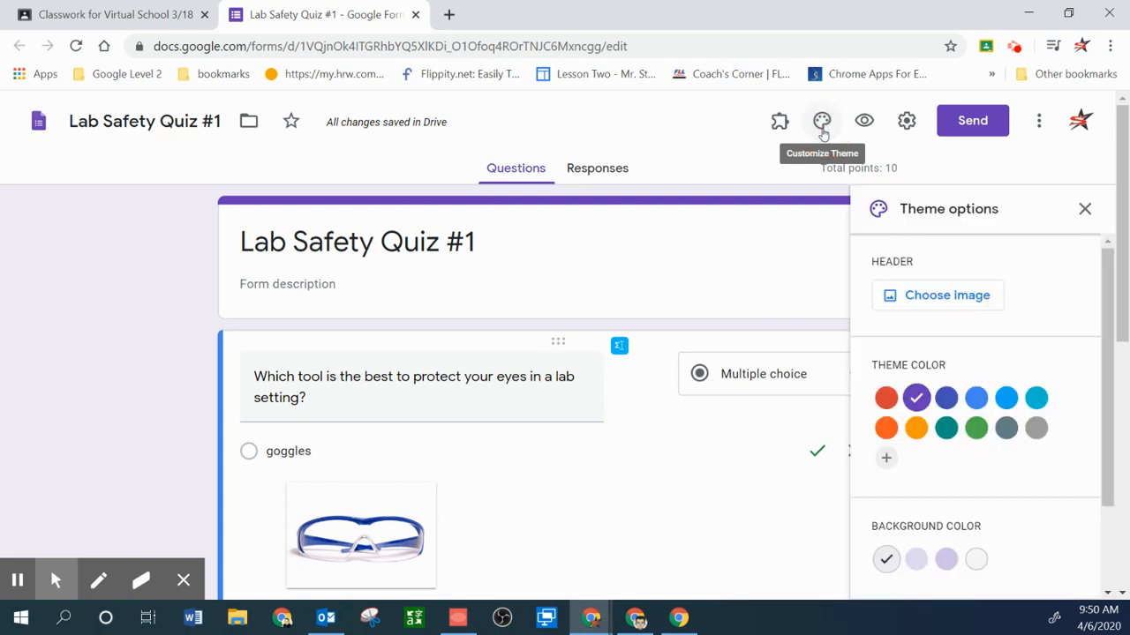
pyautogui.click(913, 299)
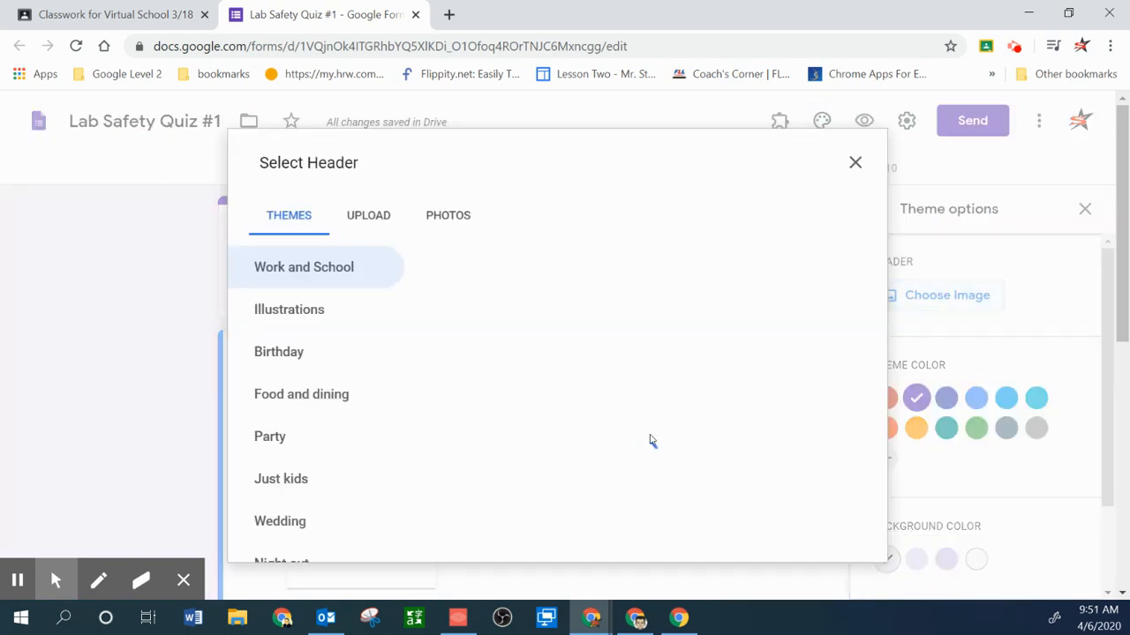
pyautogui.scroll(-3, 648, 441)
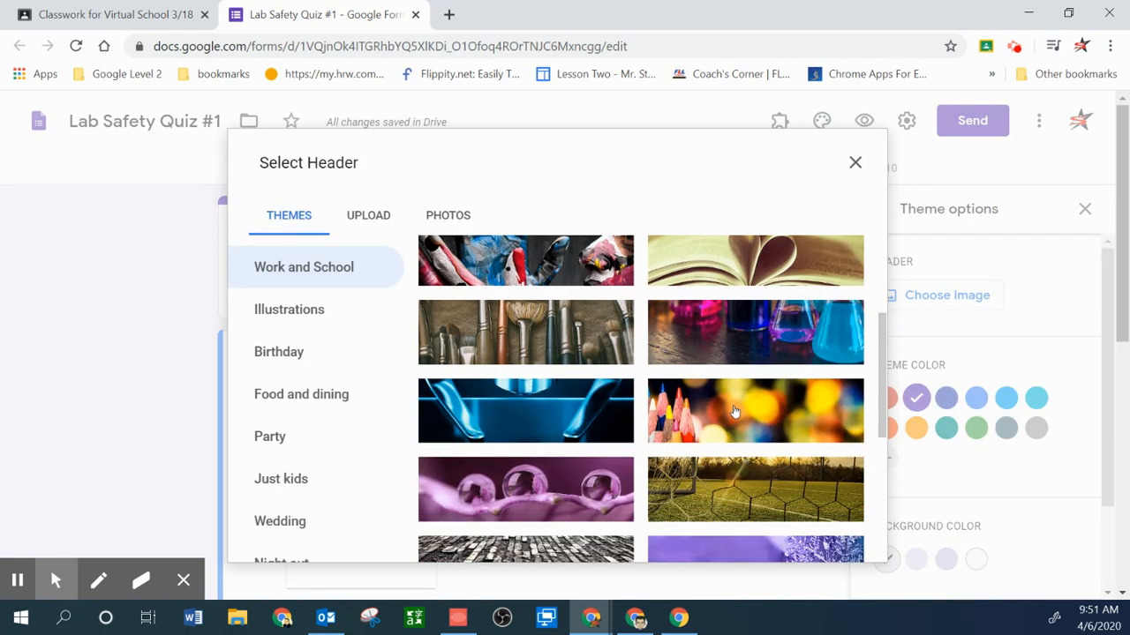
pyautogui.click(731, 349)
pyautogui.click(837, 540)
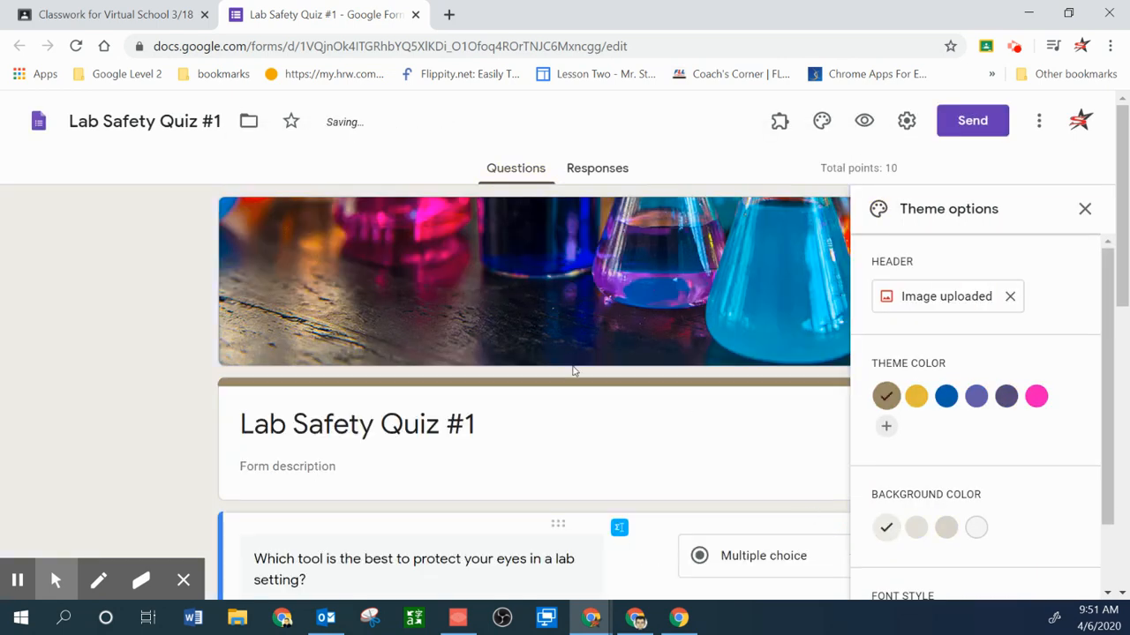
# Set the form's theme colour to dark blue and its background to the darkest of the offered blue shades
pyautogui.click(946, 397)
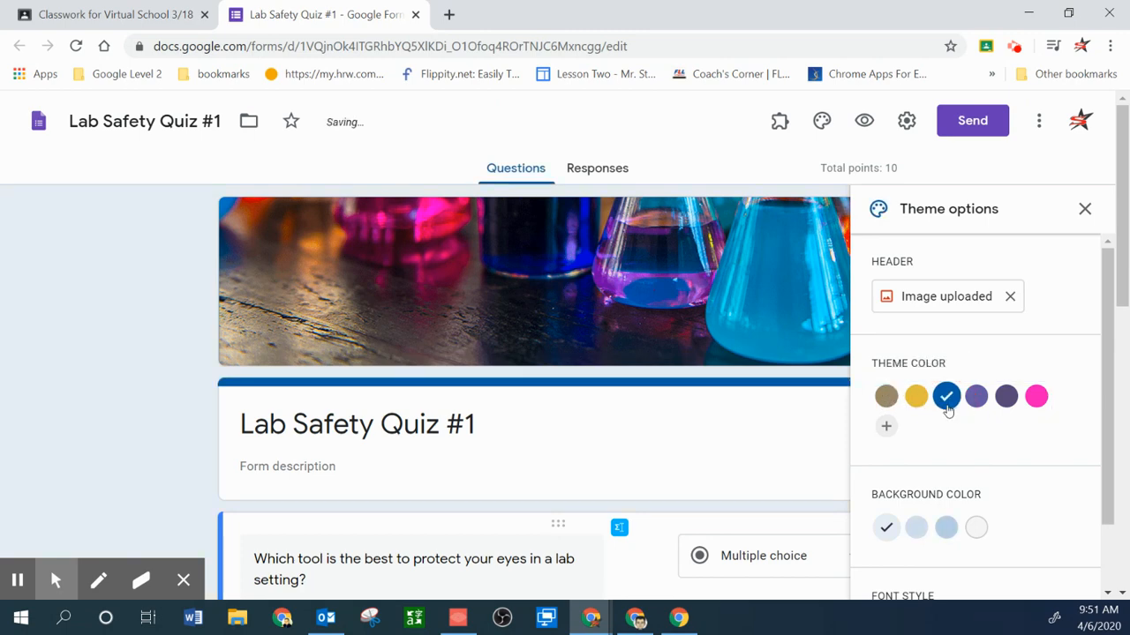
pyautogui.scroll(-1, 949, 411)
pyautogui.click(946, 446)
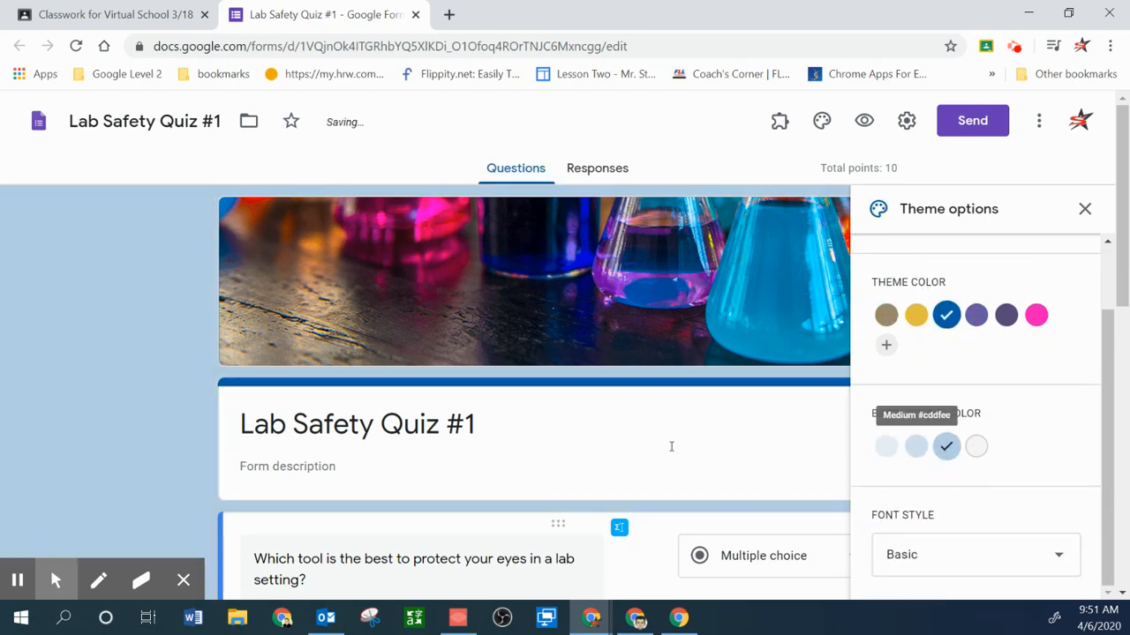
pyautogui.scroll(-3, 671, 450)
pyautogui.scroll(3, 671, 452)
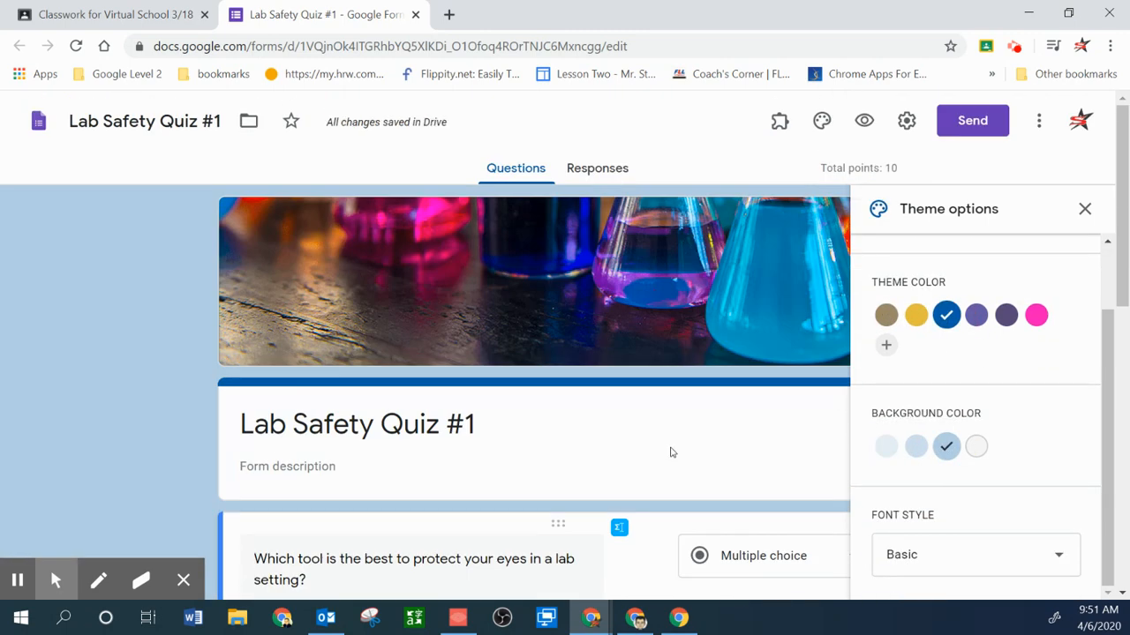
pyautogui.click(1085, 210)
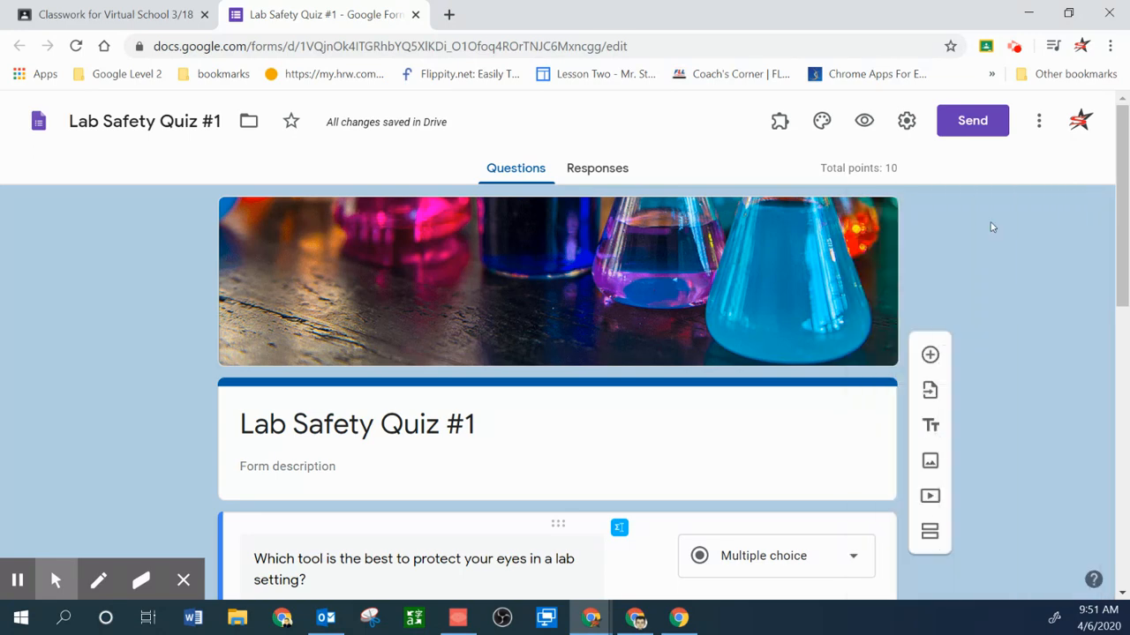
# Enable Collect email addresses, Limit to 1 response and Shuffle question order in the form's settings
pyautogui.click(906, 124)
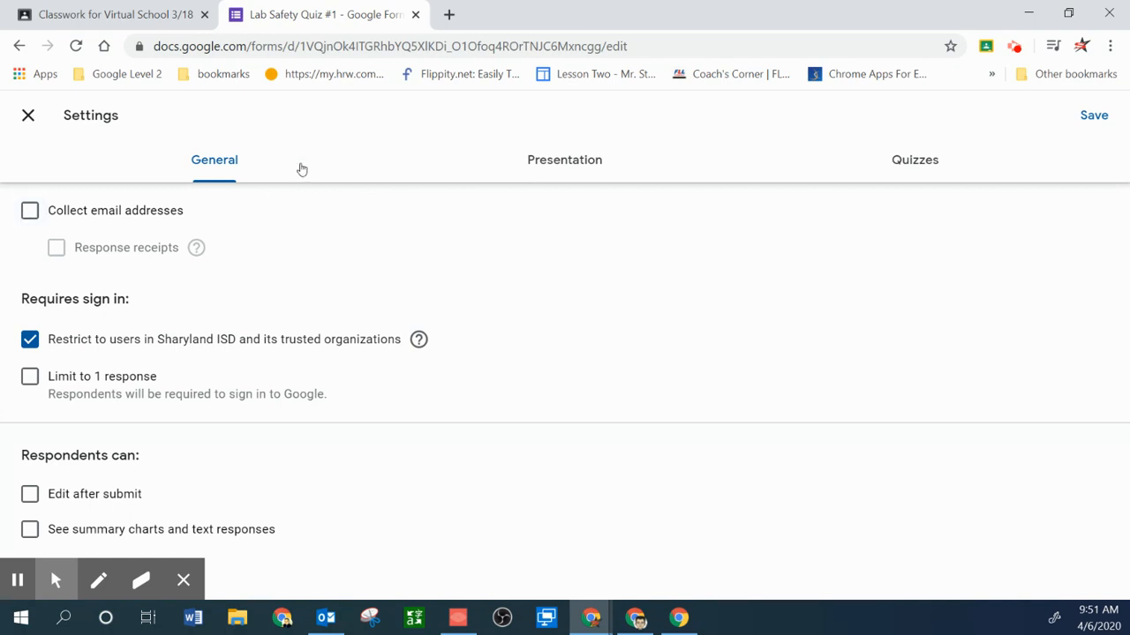
pyautogui.click(29, 216)
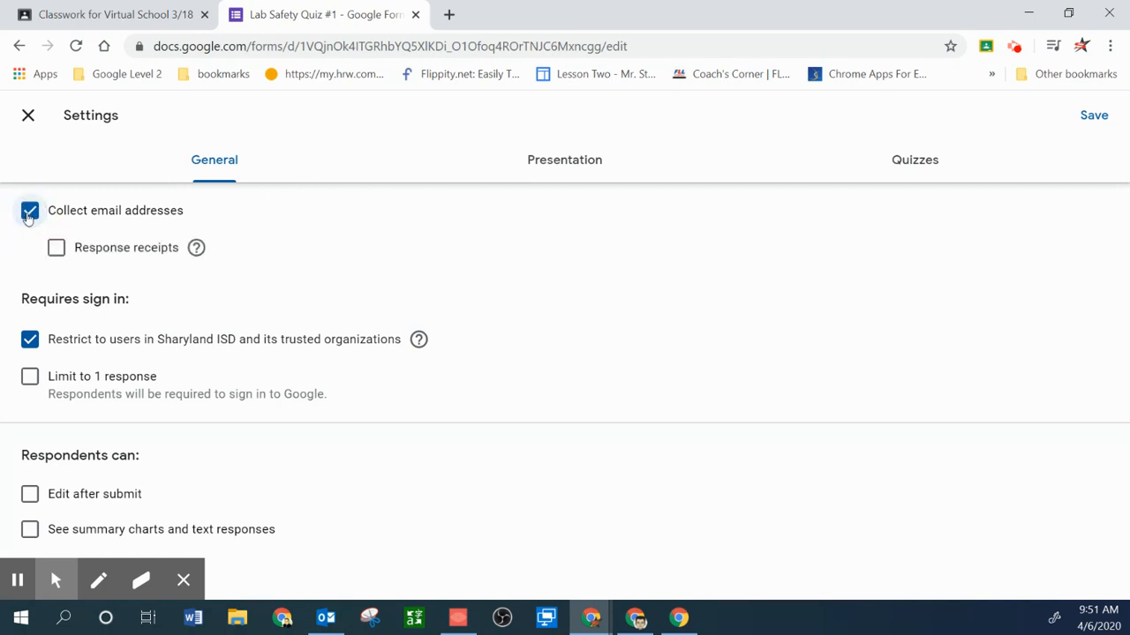
pyautogui.click(30, 379)
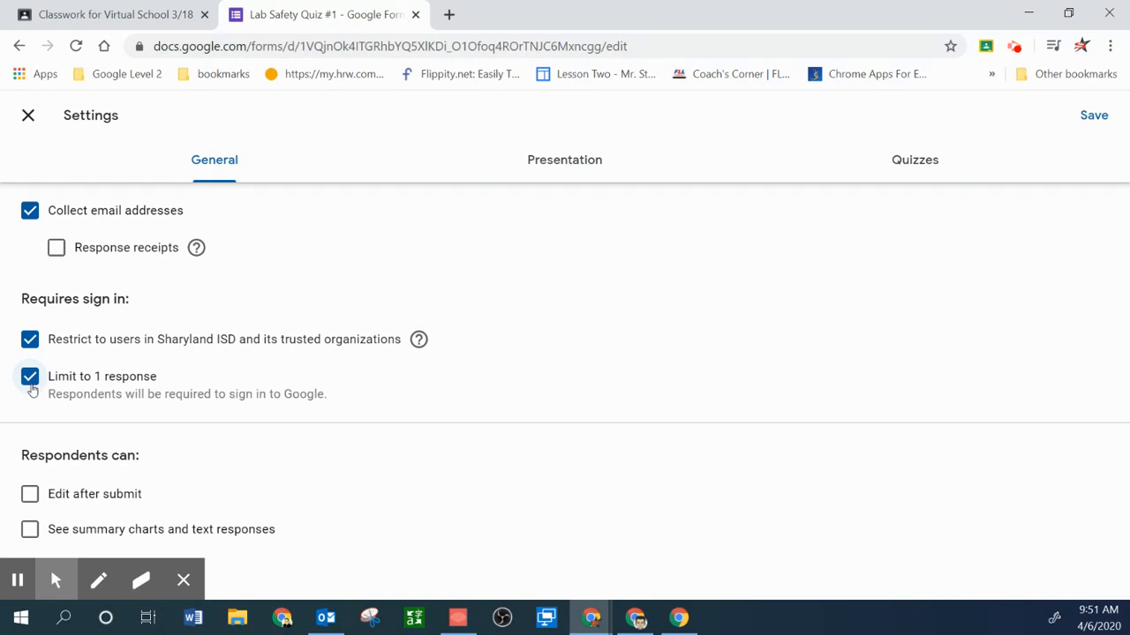
pyautogui.click(579, 175)
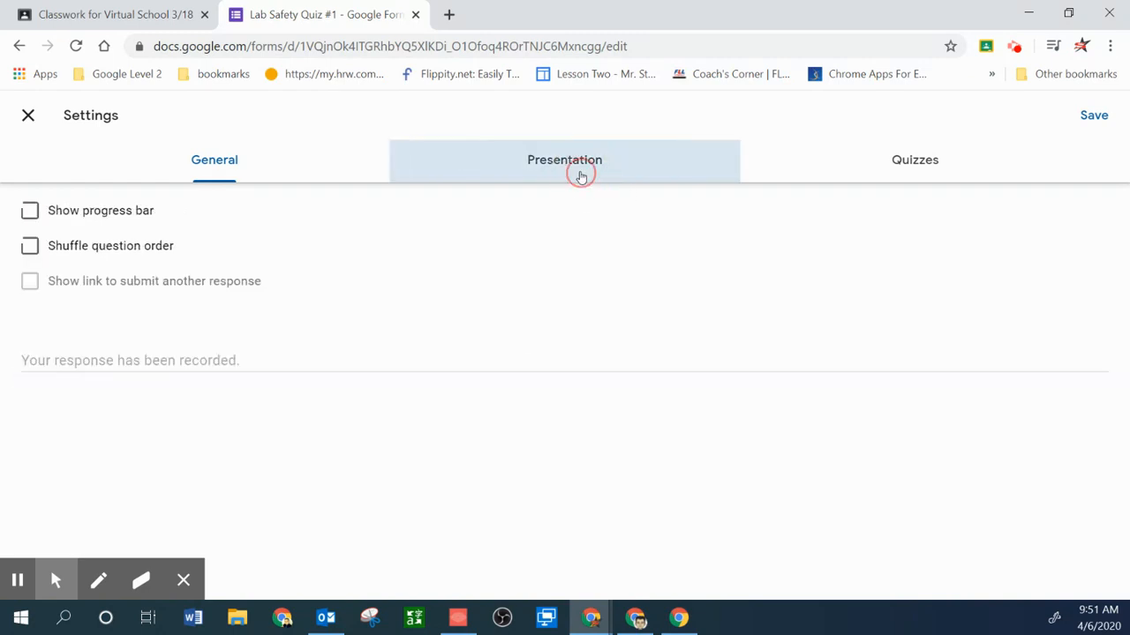
pyautogui.click(31, 250)
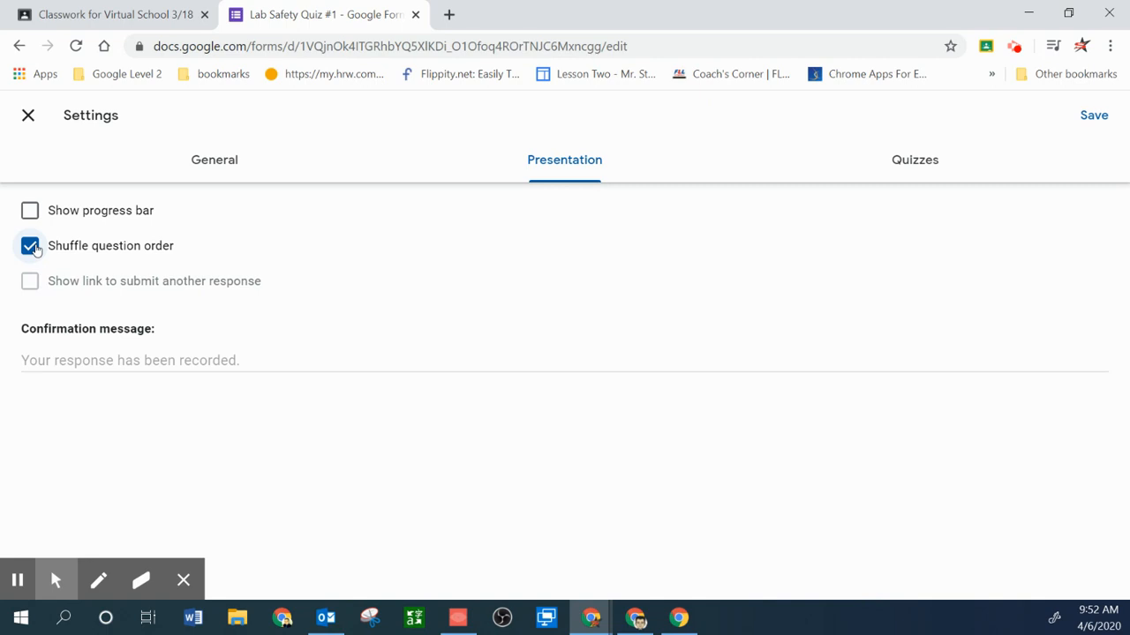
# Stop respondents from seeing missed questions and correct answers in the quiz options, and save the settings
pyautogui.click(916, 168)
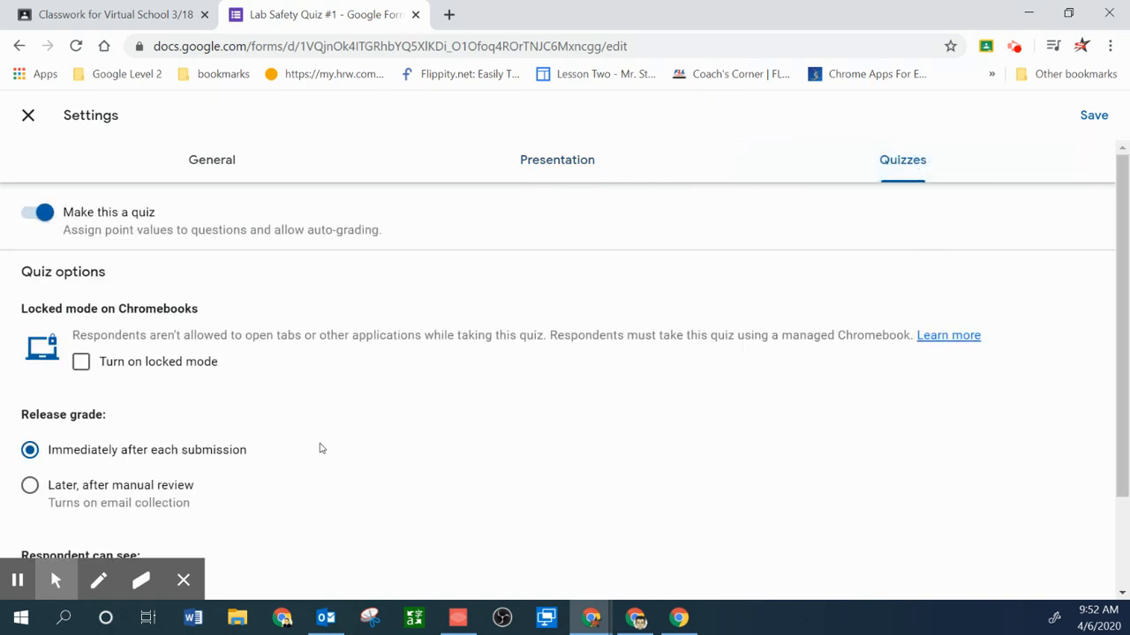
pyautogui.scroll(-2, 338, 450)
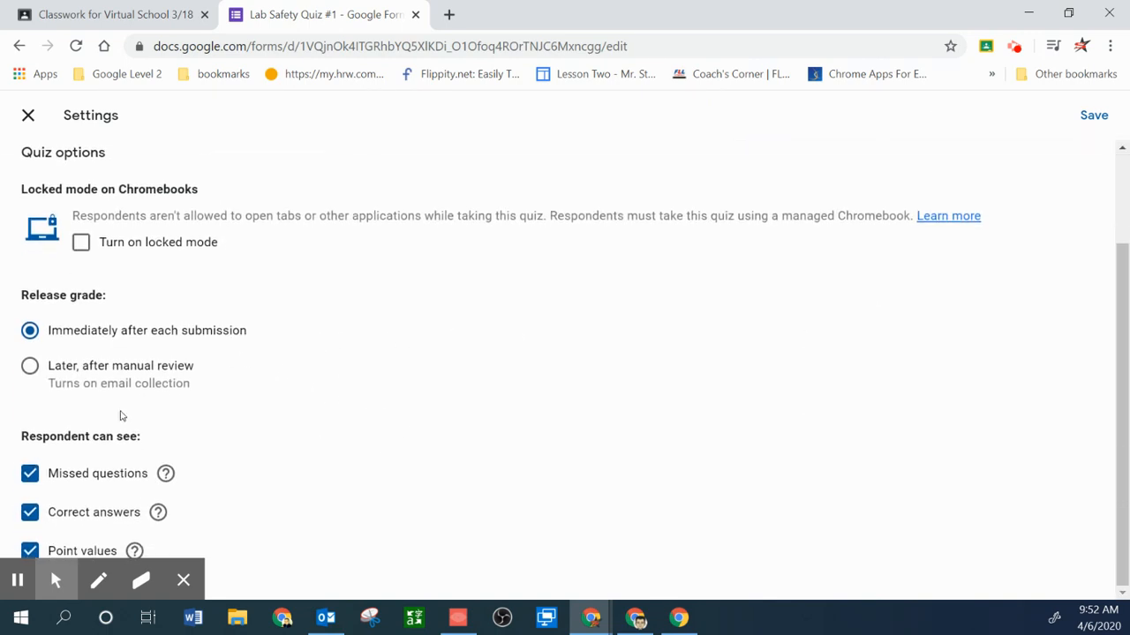
pyautogui.click(31, 476)
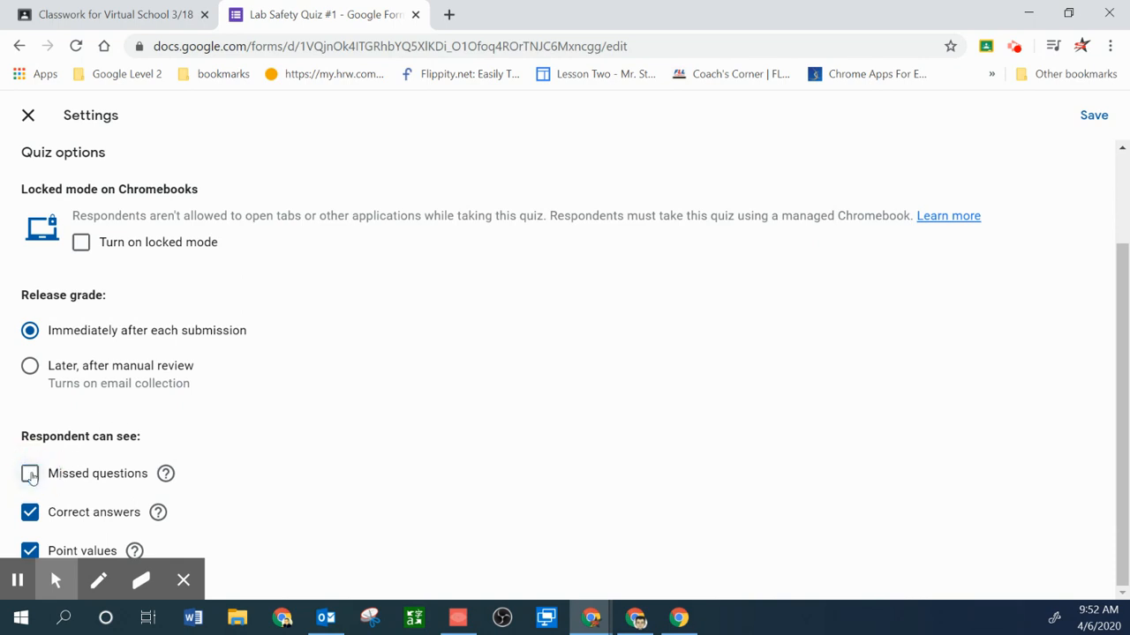
pyautogui.click(33, 515)
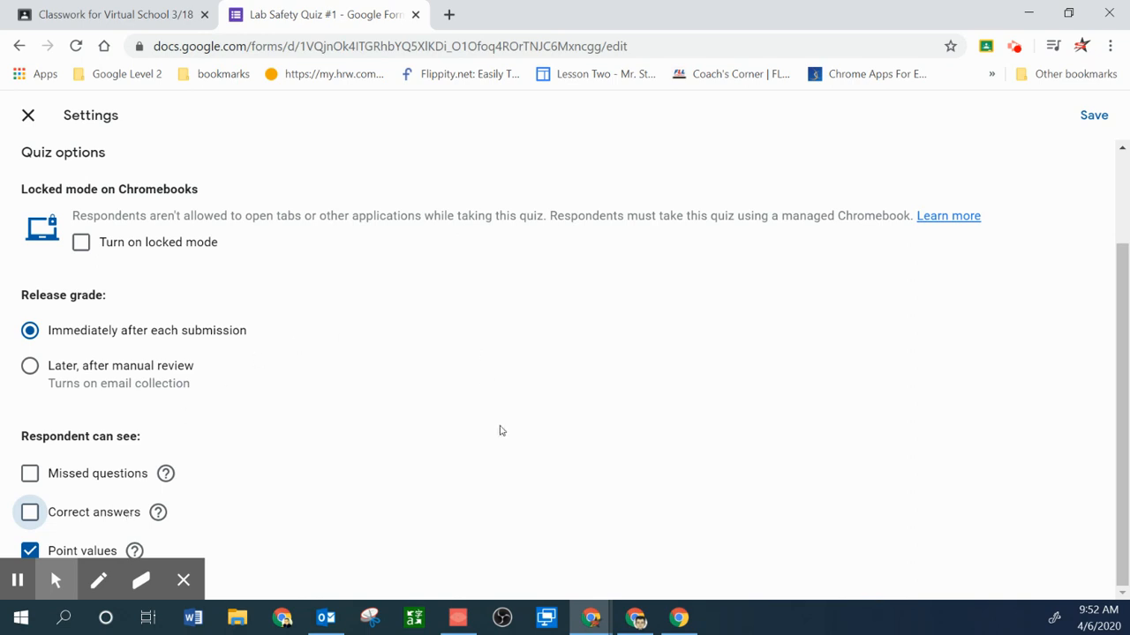
pyautogui.scroll(2, 501, 431)
pyautogui.click(1088, 116)
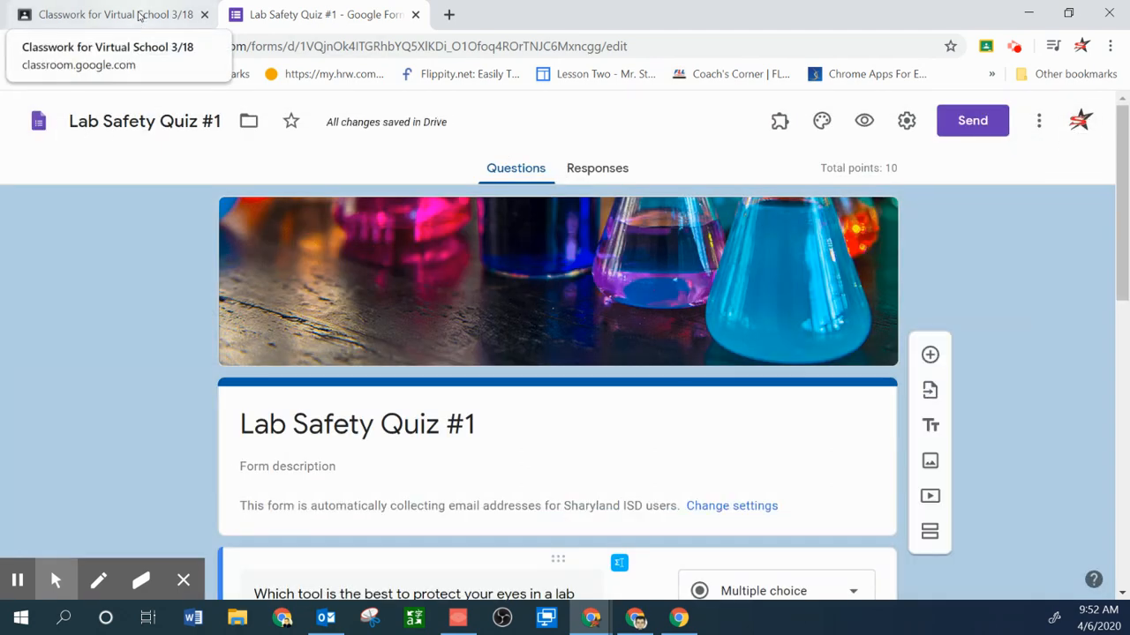
# Switch to the Google Classroom assignment and set its due date to Apr 7, 2020
pyautogui.click(139, 16)
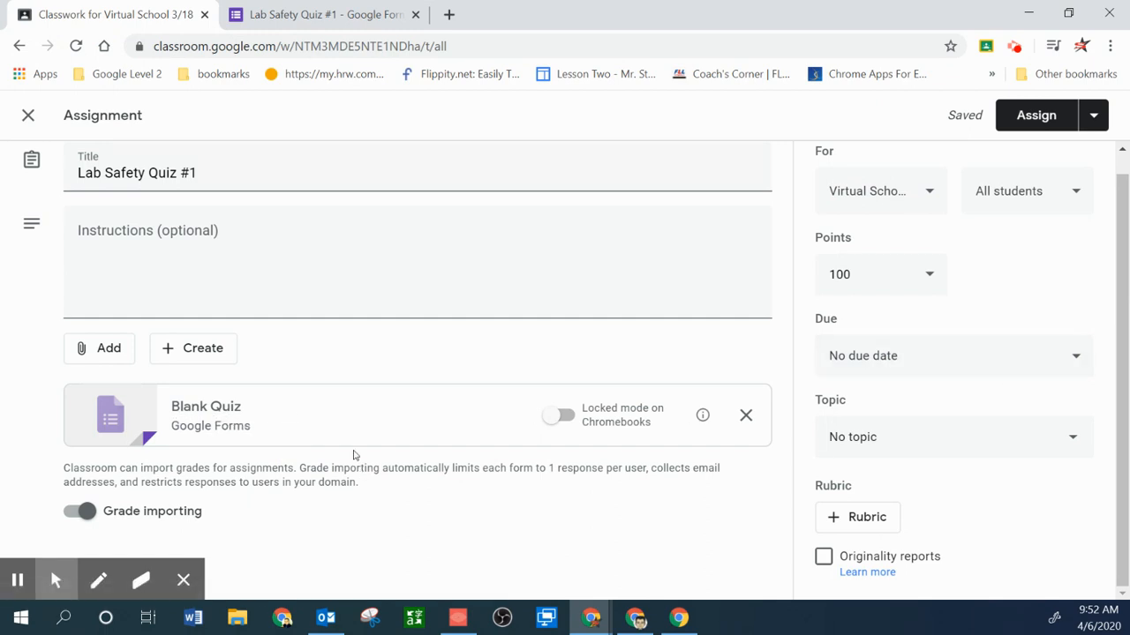
pyautogui.click(972, 364)
pyautogui.click(965, 412)
pyautogui.click(914, 311)
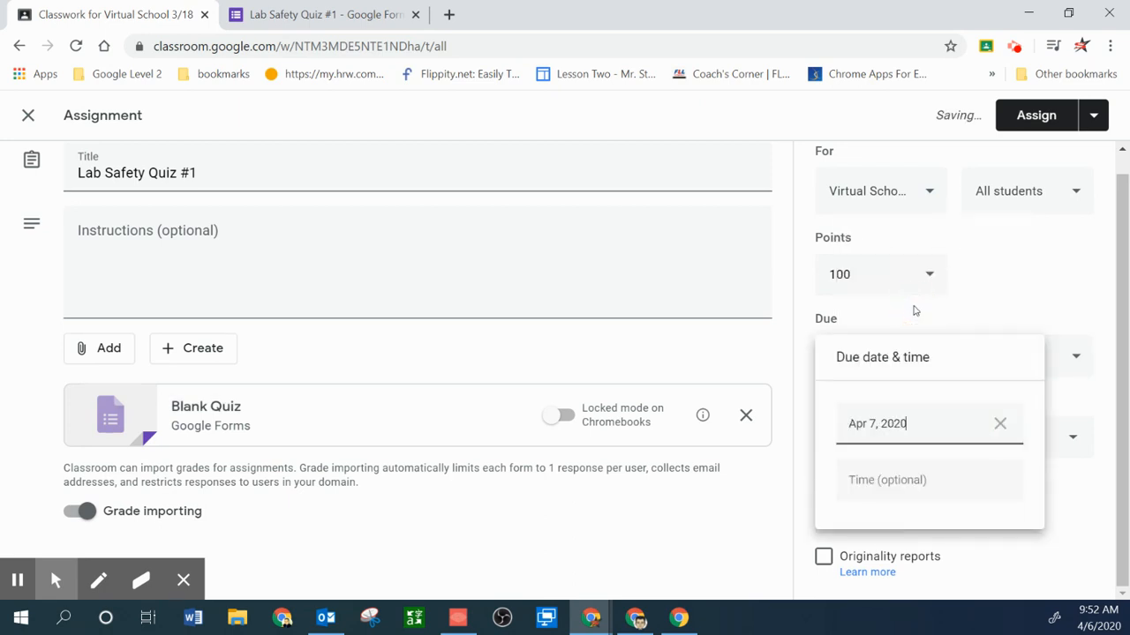
# Close the due date settings and create a new topic named "Lab Safety Quiz #1" for the assignment
pyautogui.click(1021, 300)
pyautogui.click(950, 431)
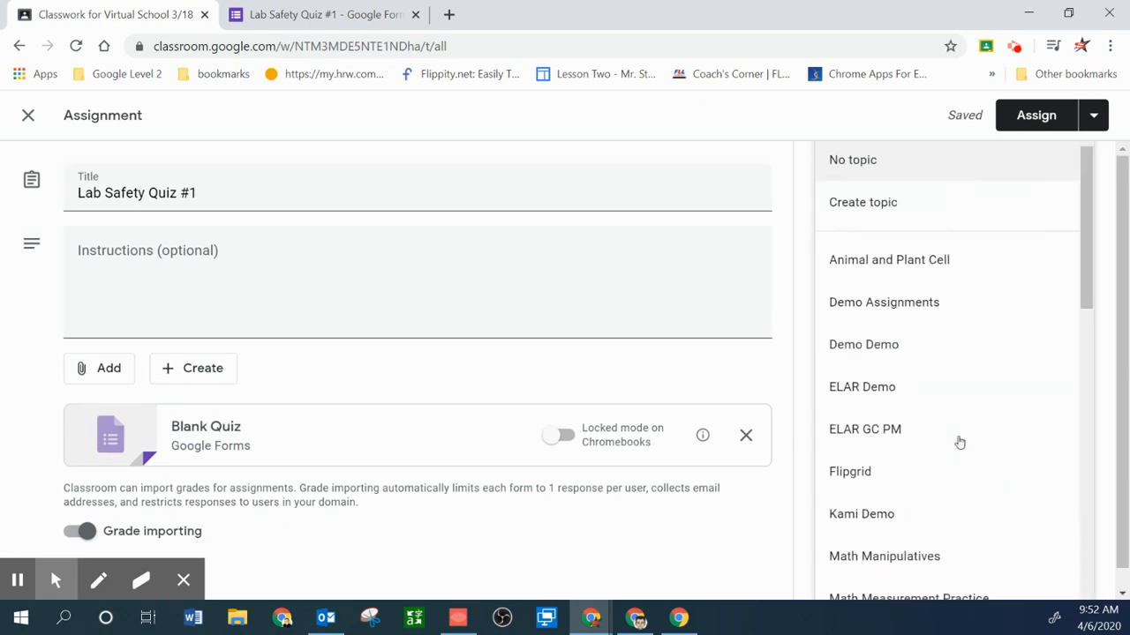
pyautogui.click(900, 222)
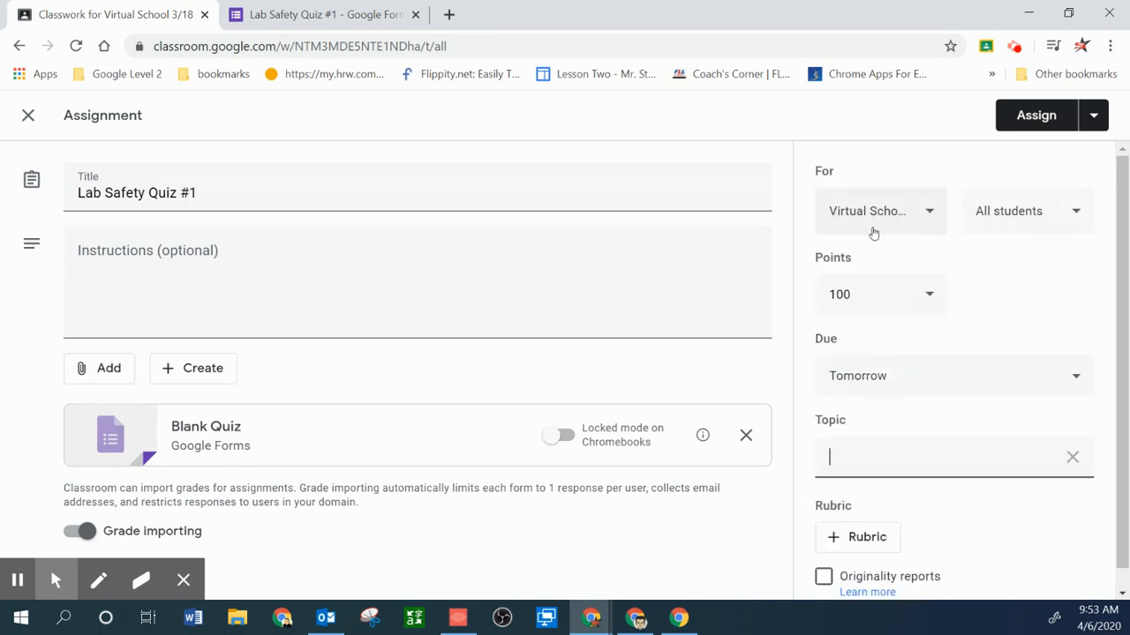
pyautogui.write('Lab Safety Quiz #1')
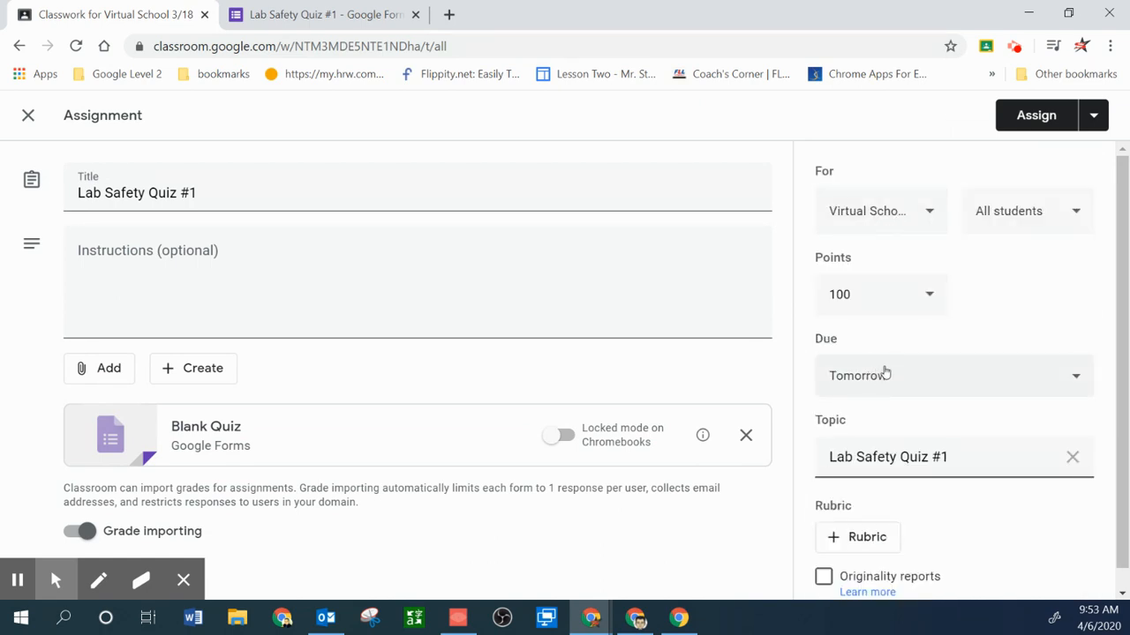
# Limit the assignment to one individual student, and switch the selection back to All students
pyautogui.click(1077, 223)
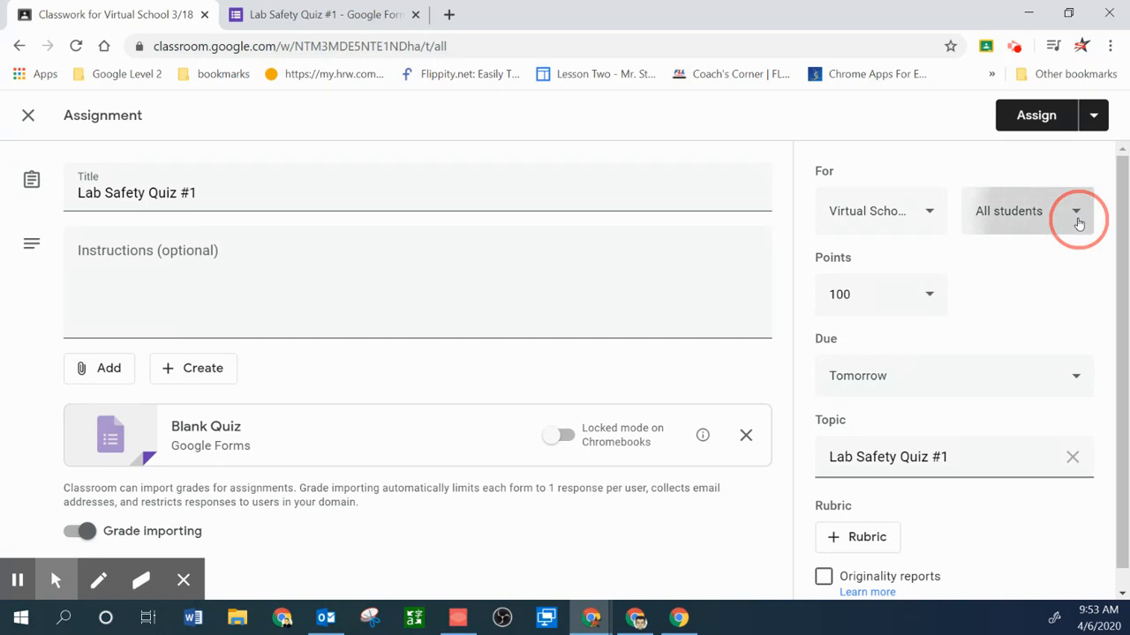
pyautogui.click(918, 274)
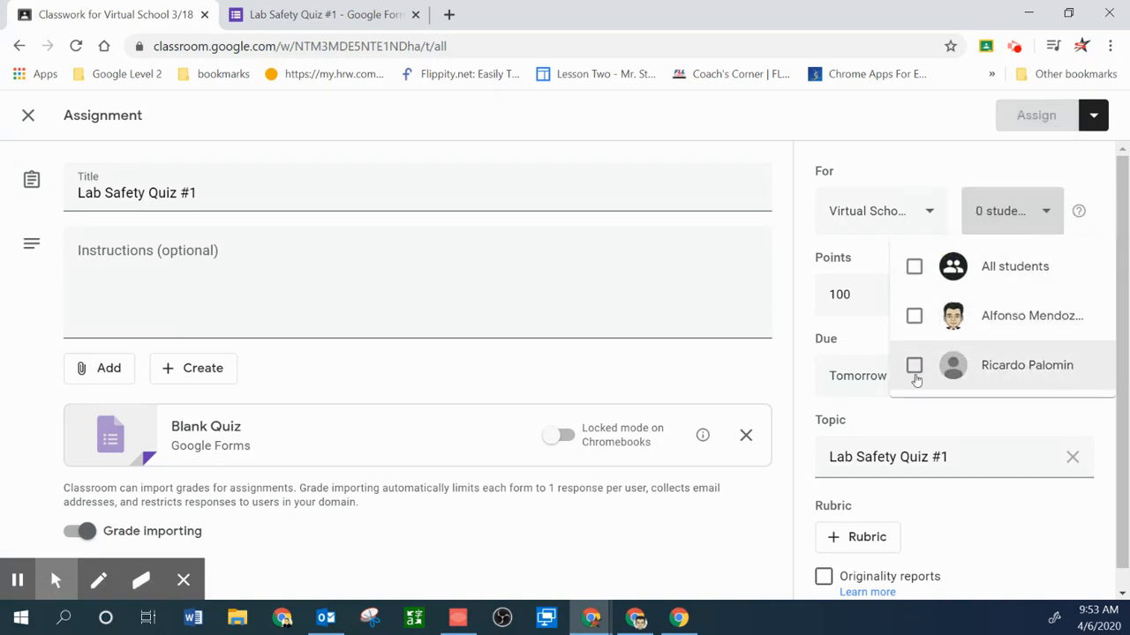
pyautogui.click(915, 316)
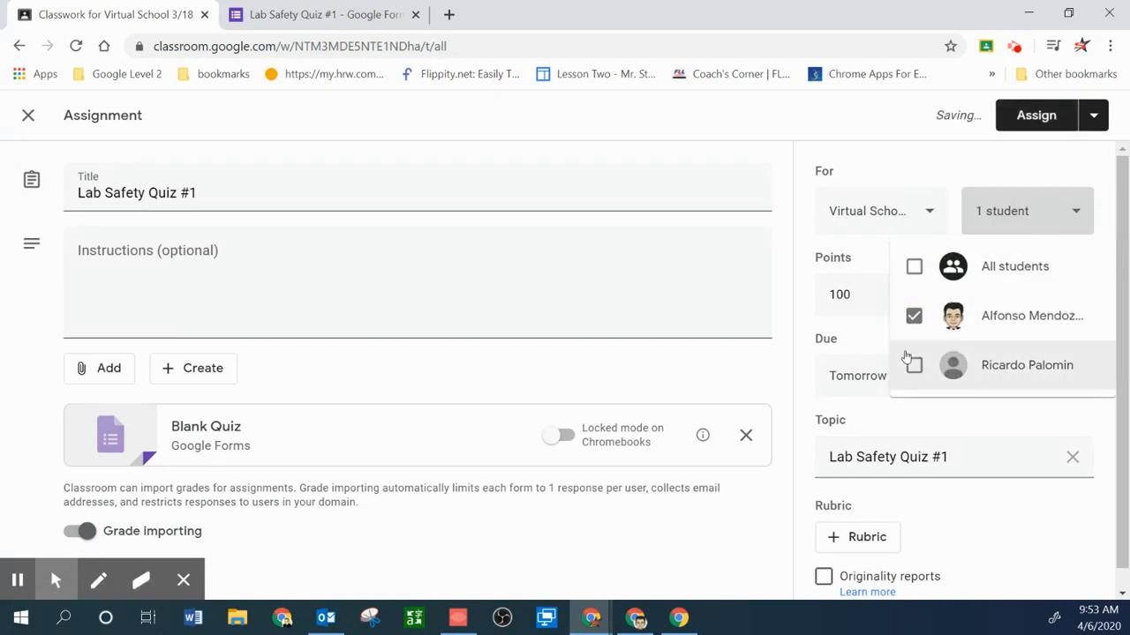
pyautogui.click(913, 267)
pyautogui.click(933, 226)
# Add the second and fourth listed classes and Beta Testing as recipients, and assign the quiz
pyautogui.click(930, 219)
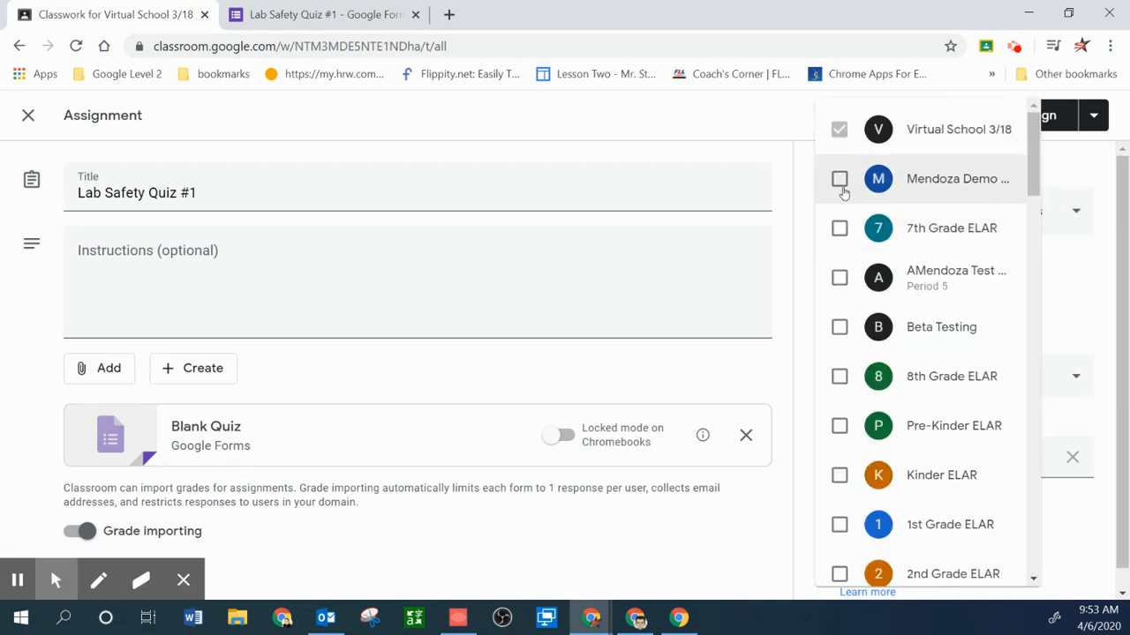
pyautogui.click(839, 181)
pyautogui.click(840, 279)
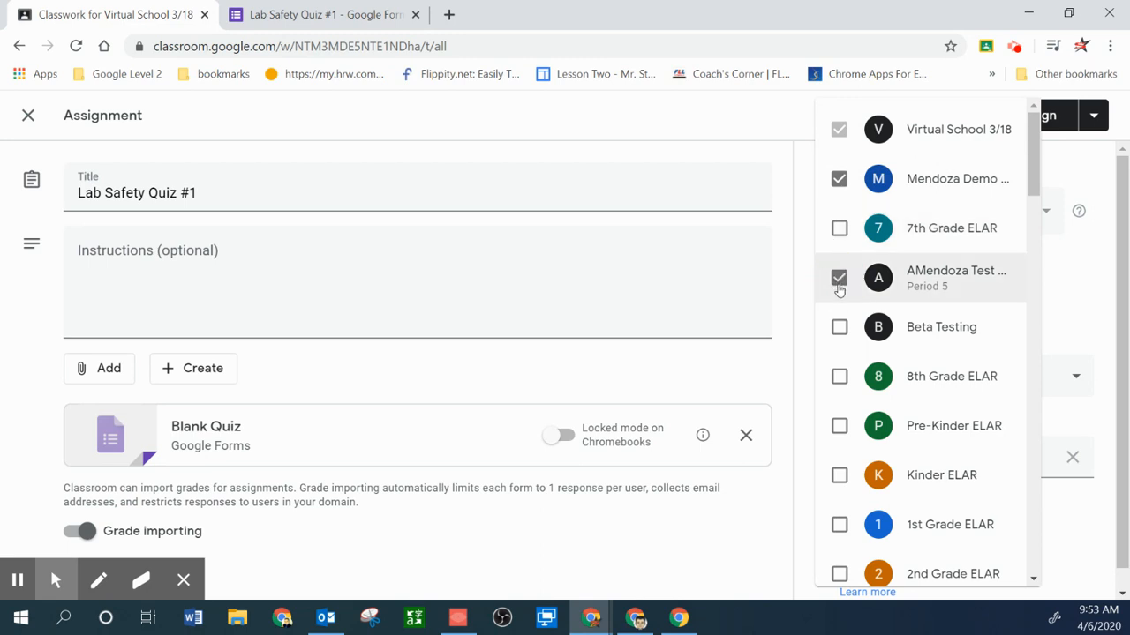
pyautogui.click(839, 329)
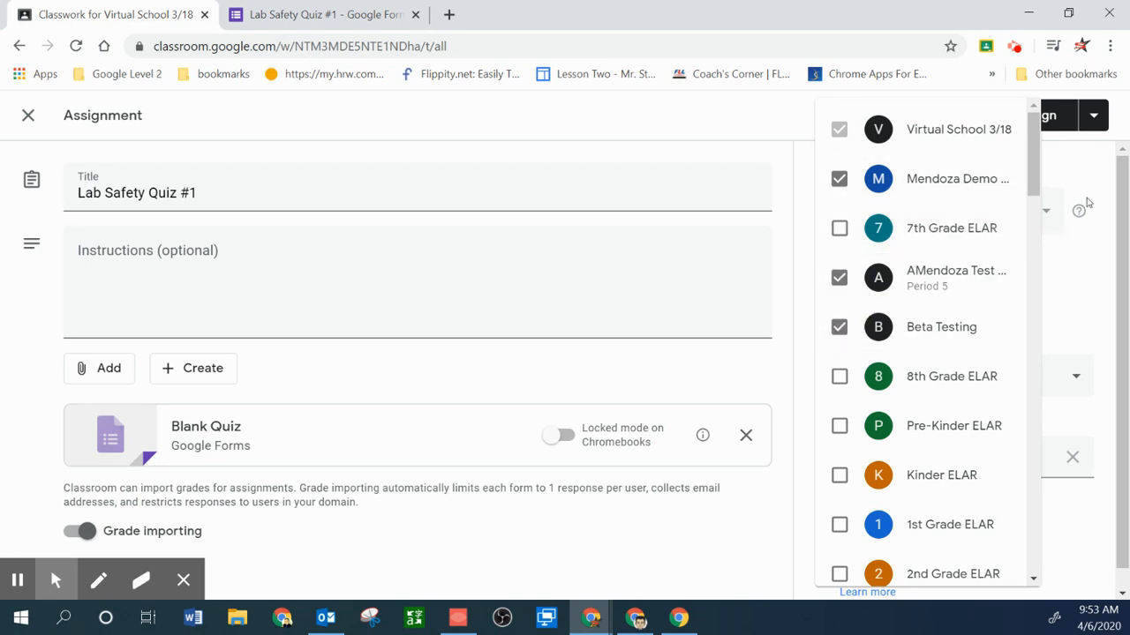
pyautogui.click(1111, 184)
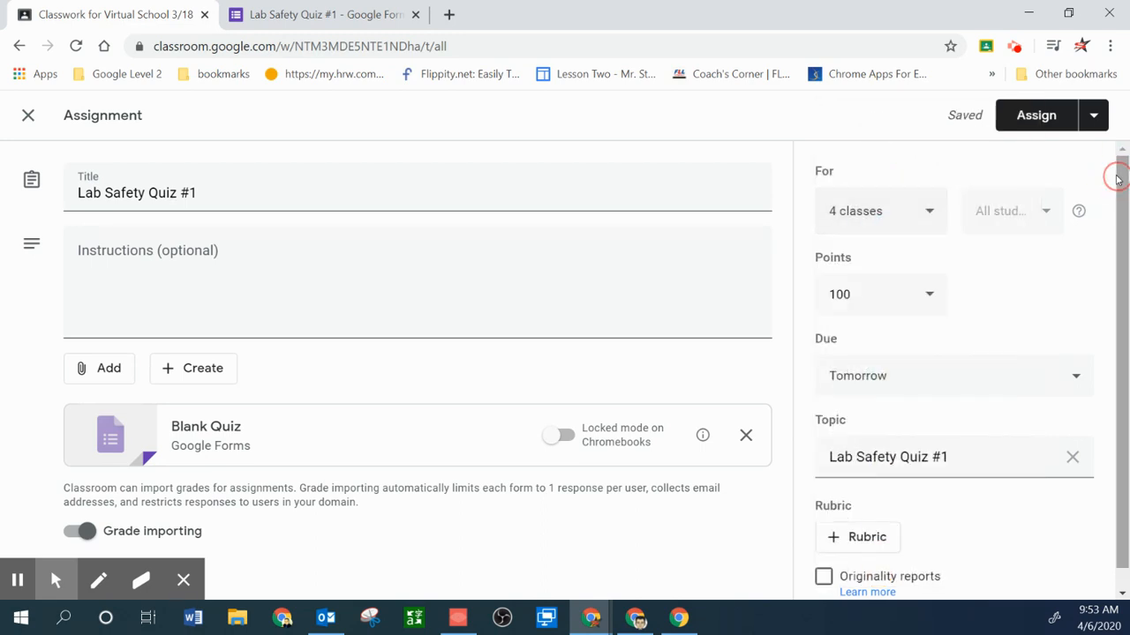
pyautogui.click(1033, 122)
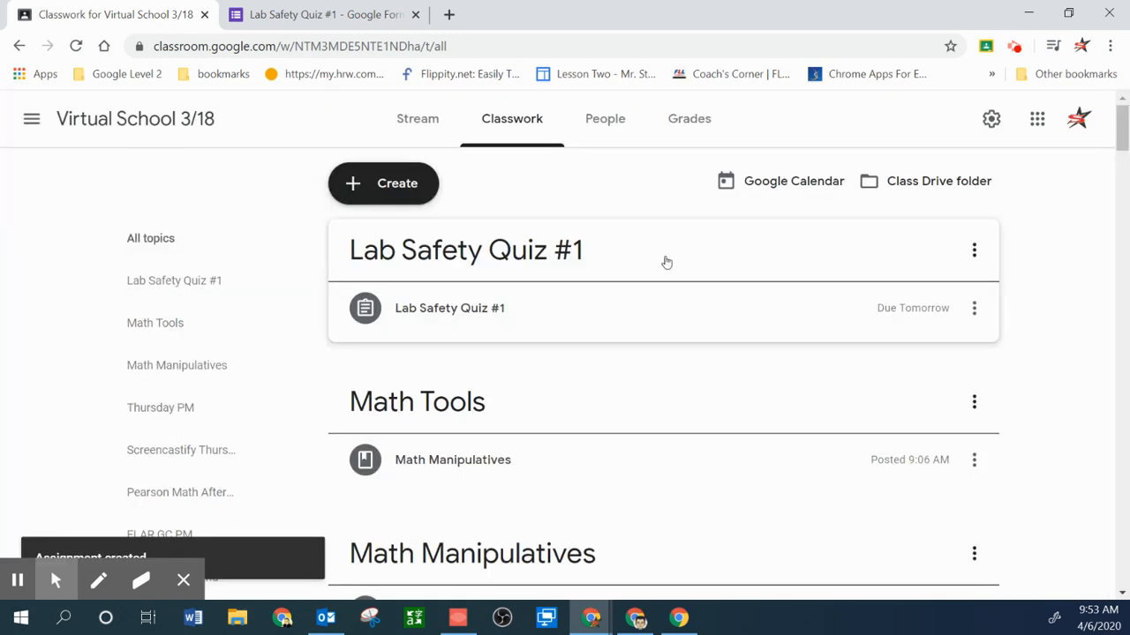
# Switch to the student account's Chrome window, close both old quiz pages and reload the class's Classwork page
pyautogui.click(635, 618)
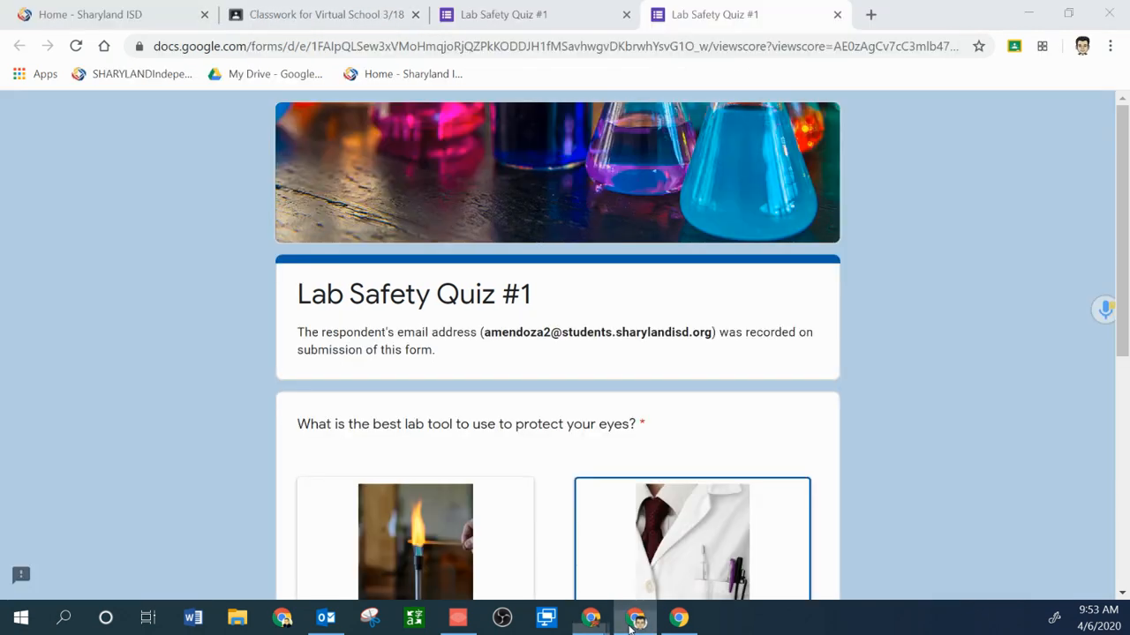
pyautogui.click(626, 14)
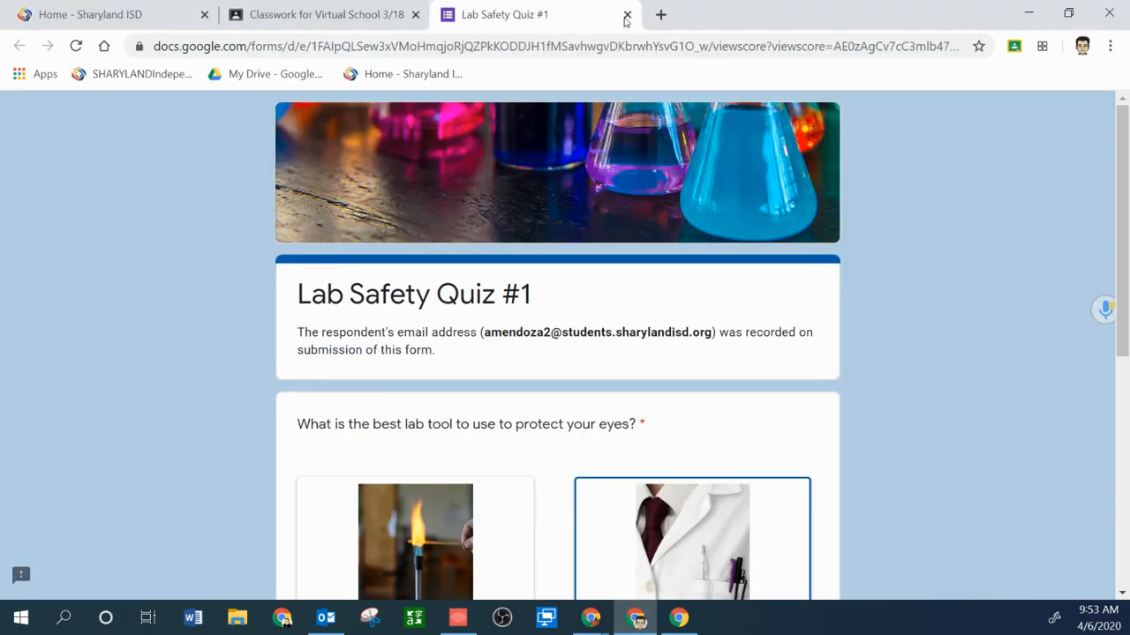
pyautogui.click(626, 14)
pyautogui.click(75, 46)
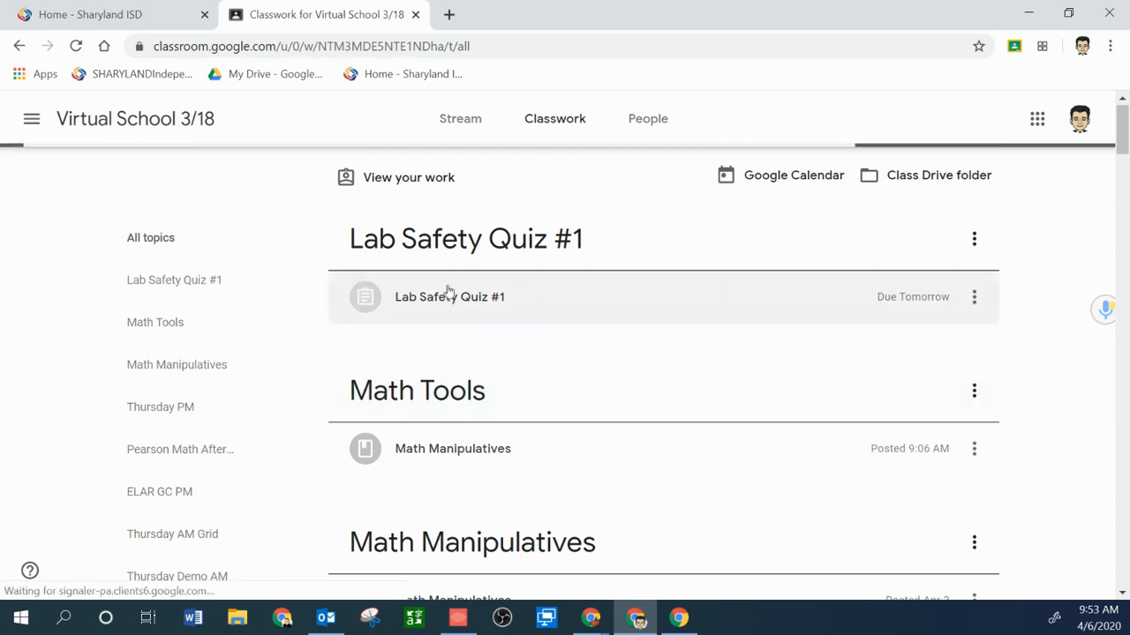
# Open the Lab Safety Quiz #1 form from the classwork list and submit it with goggles as the answer
pyautogui.click(450, 304)
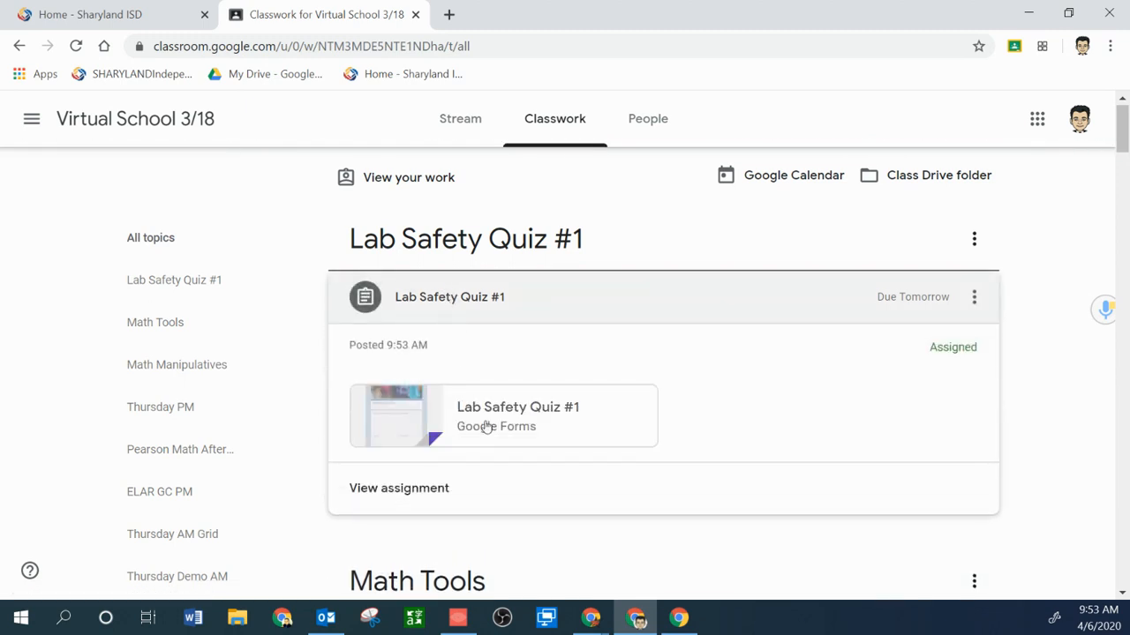
pyautogui.click(490, 416)
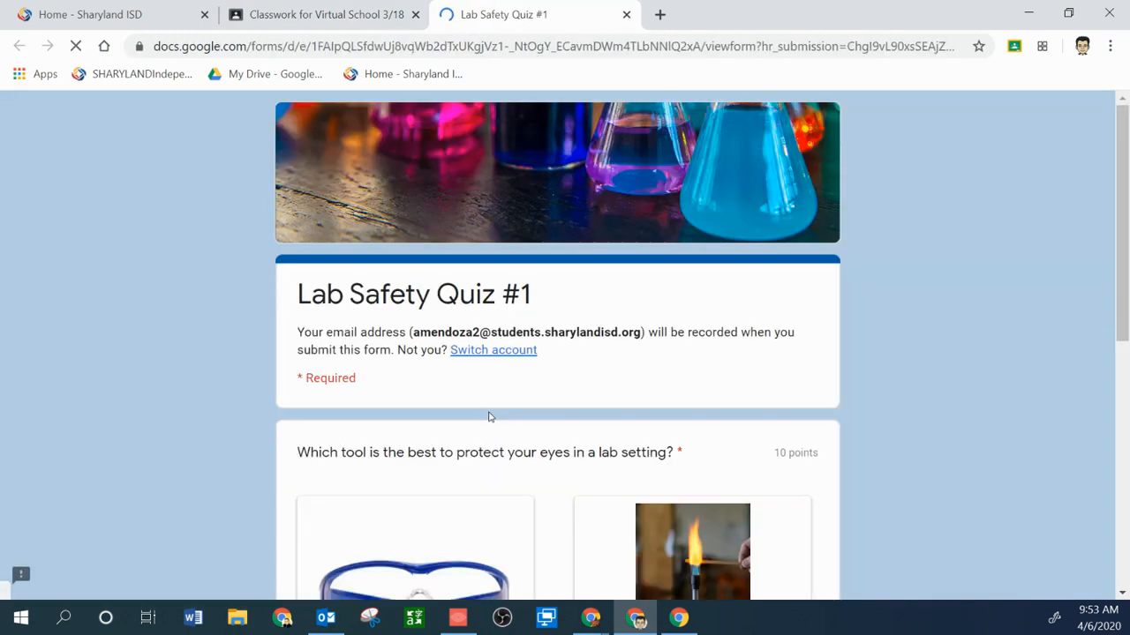
pyautogui.scroll(-2, 491, 413)
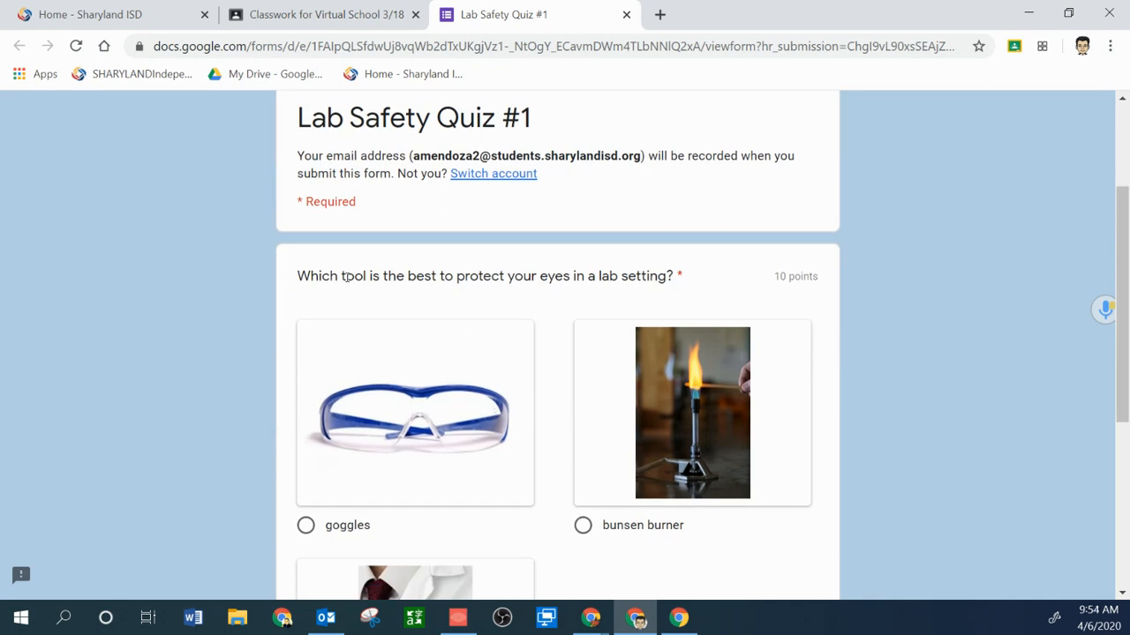
pyautogui.scroll(-2, 509, 319)
pyautogui.click(306, 349)
pyautogui.scroll(-2, 415, 381)
pyautogui.click(296, 485)
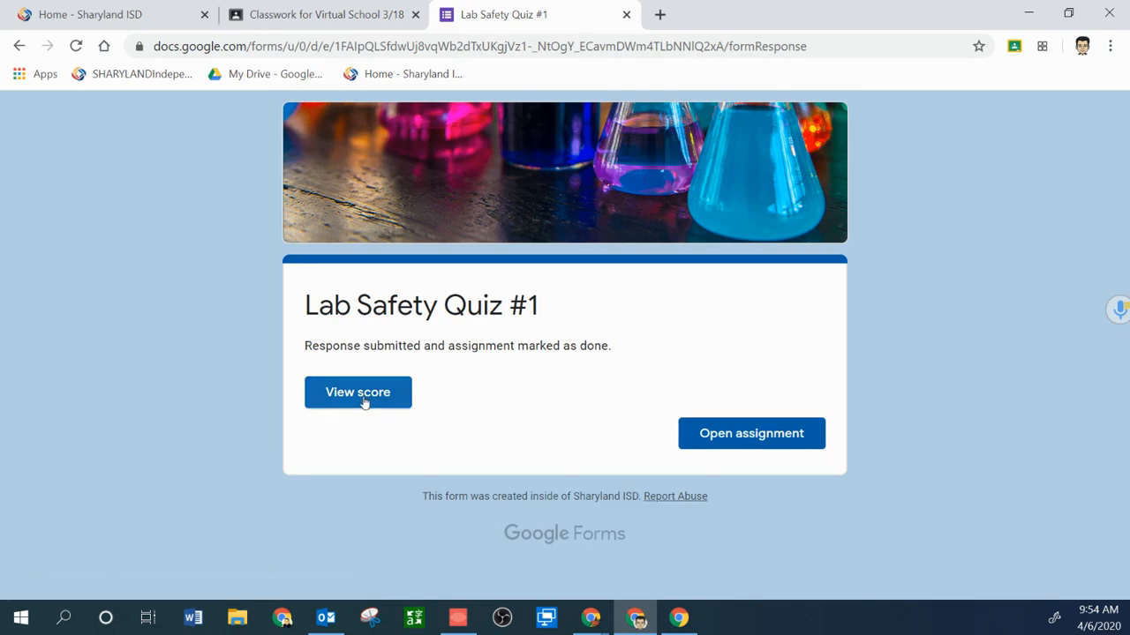
# View the score and answers of the submitted quiz, and check the assignment's status on the student's Classwork page
pyautogui.click(362, 395)
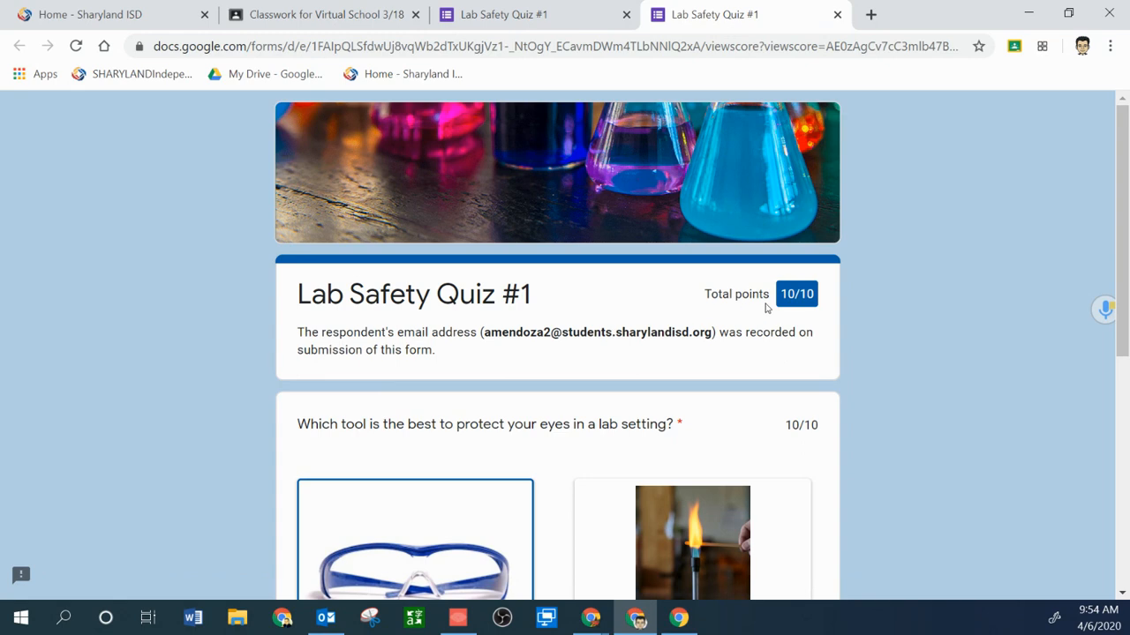
pyautogui.scroll(-3, 639, 394)
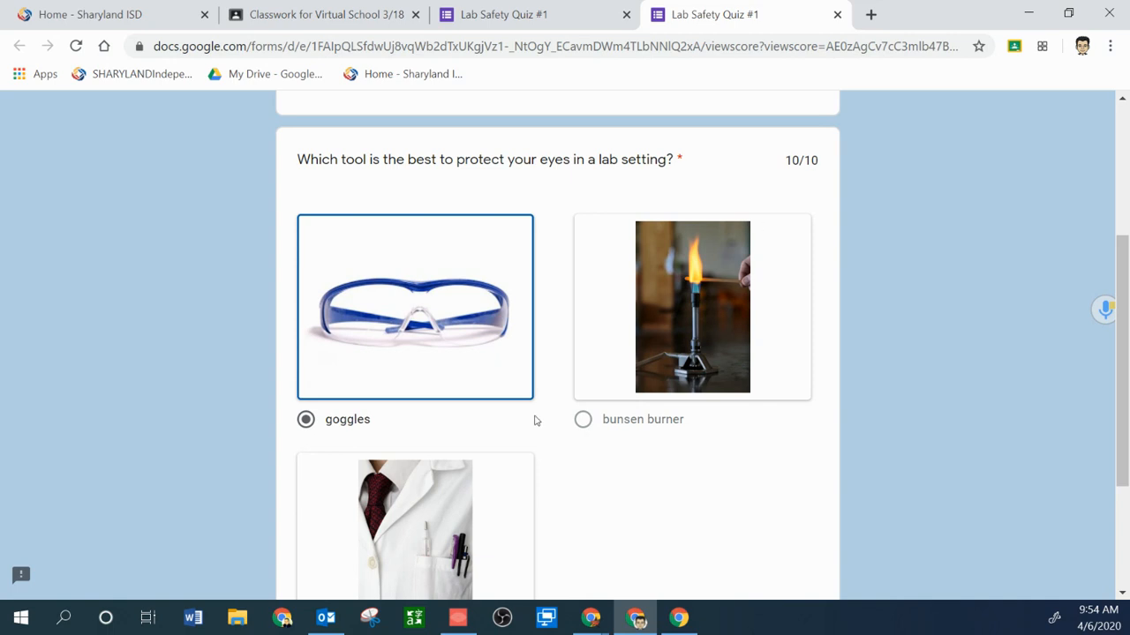
pyautogui.scroll(-2, 397, 466)
pyautogui.scroll(5, 406, 459)
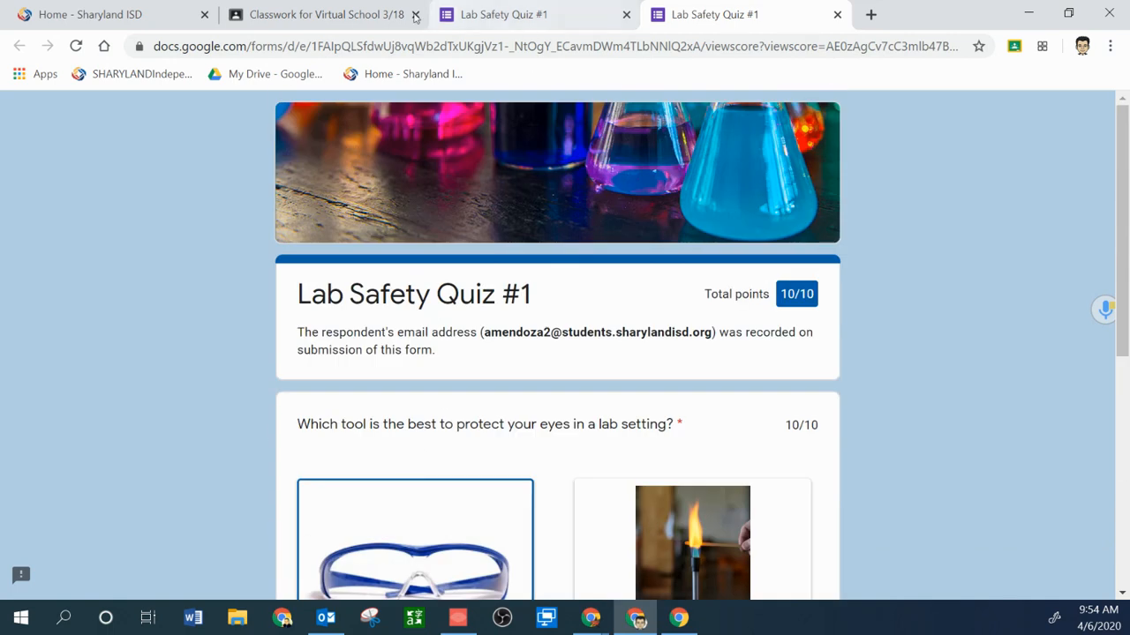
pyautogui.click(360, 17)
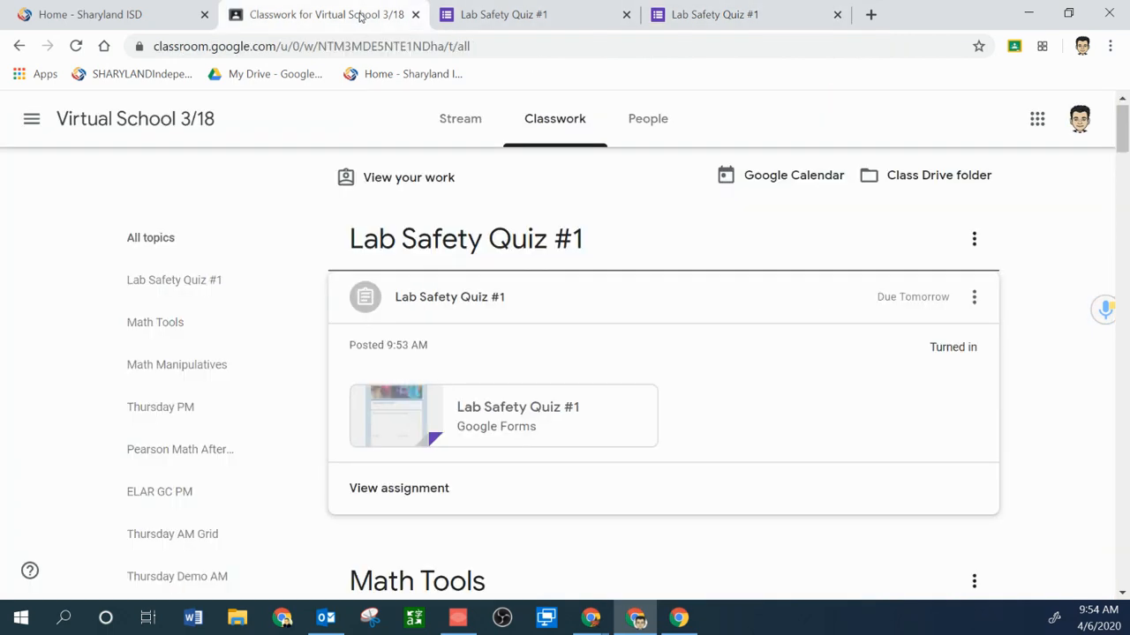
# Switch to the teacher's Classwork window and open the turned-in student work for Lab Safety Quiz #1
pyautogui.moveTo(593, 616)
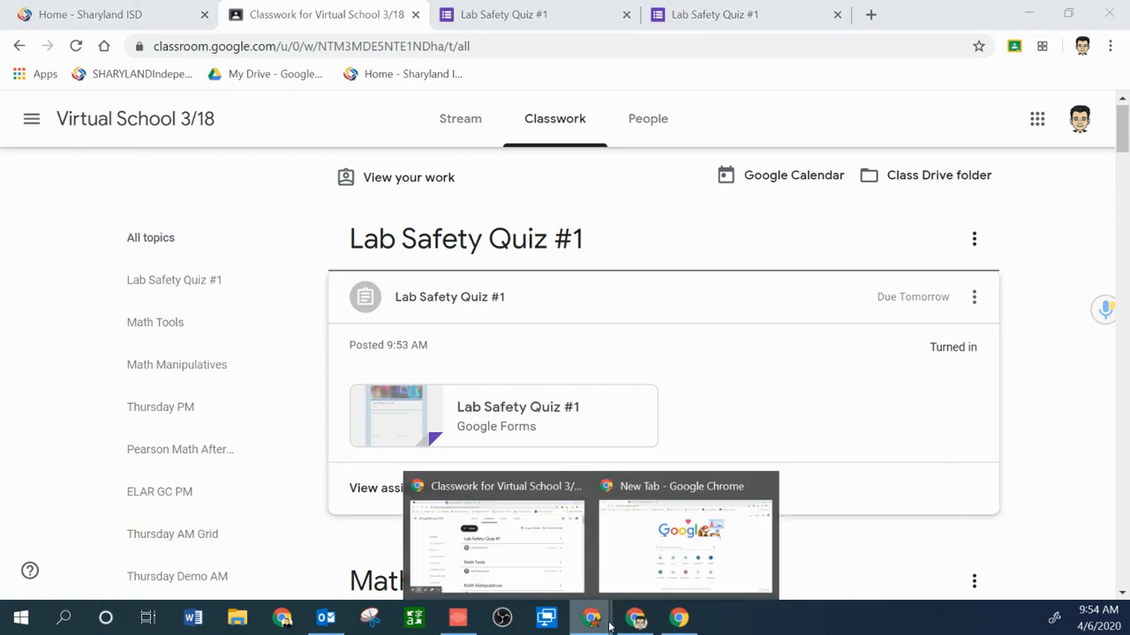
pyautogui.click(531, 576)
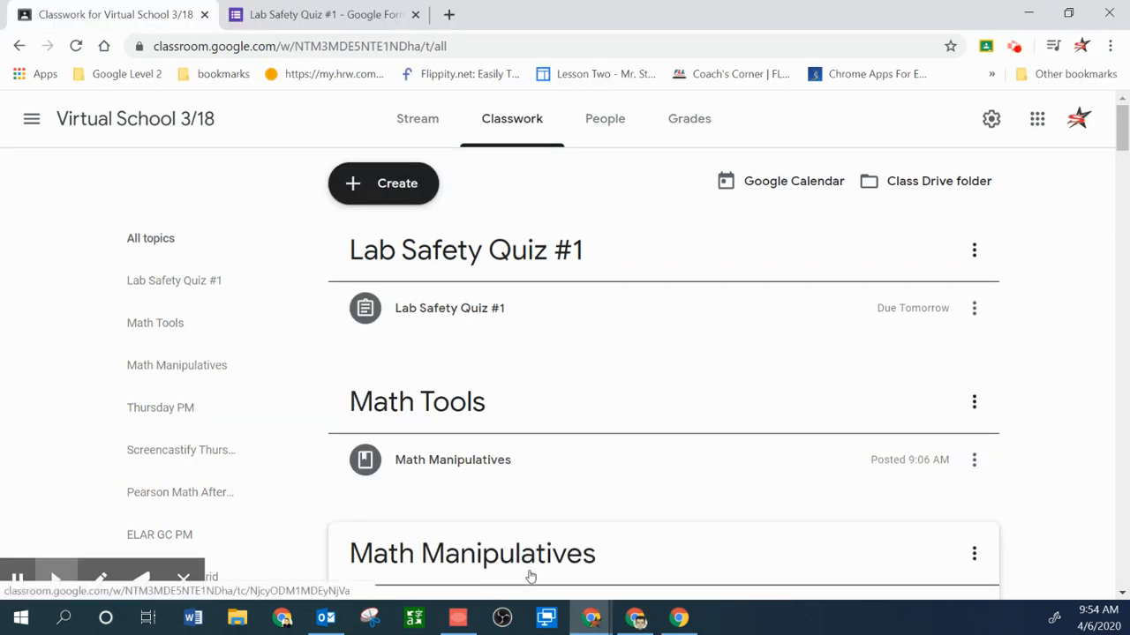
pyautogui.click(471, 316)
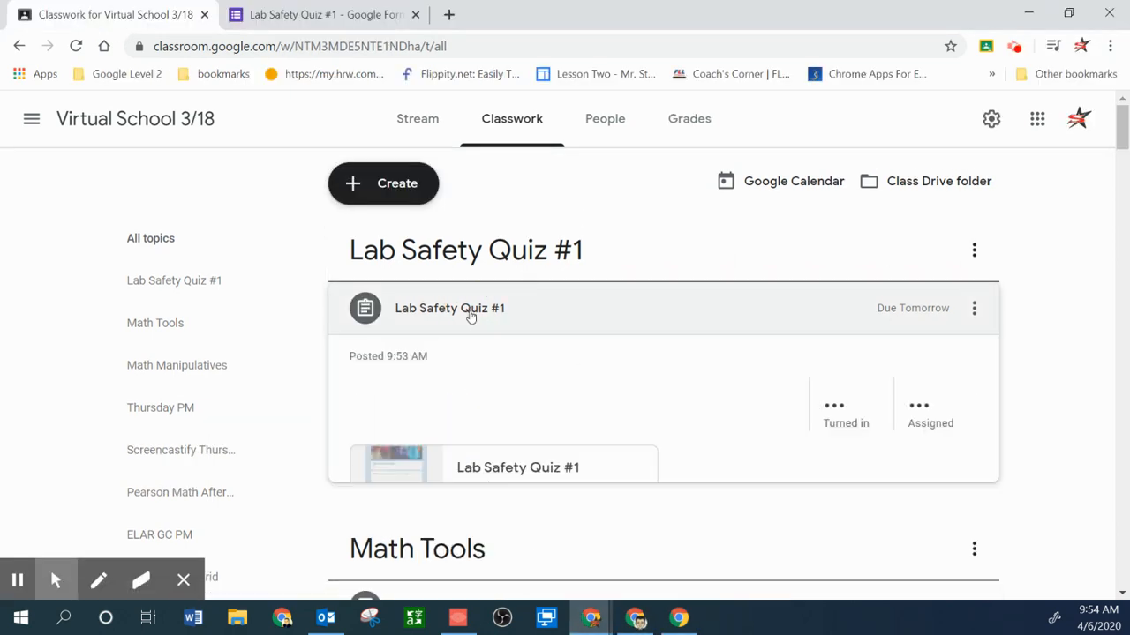
pyautogui.click(834, 423)
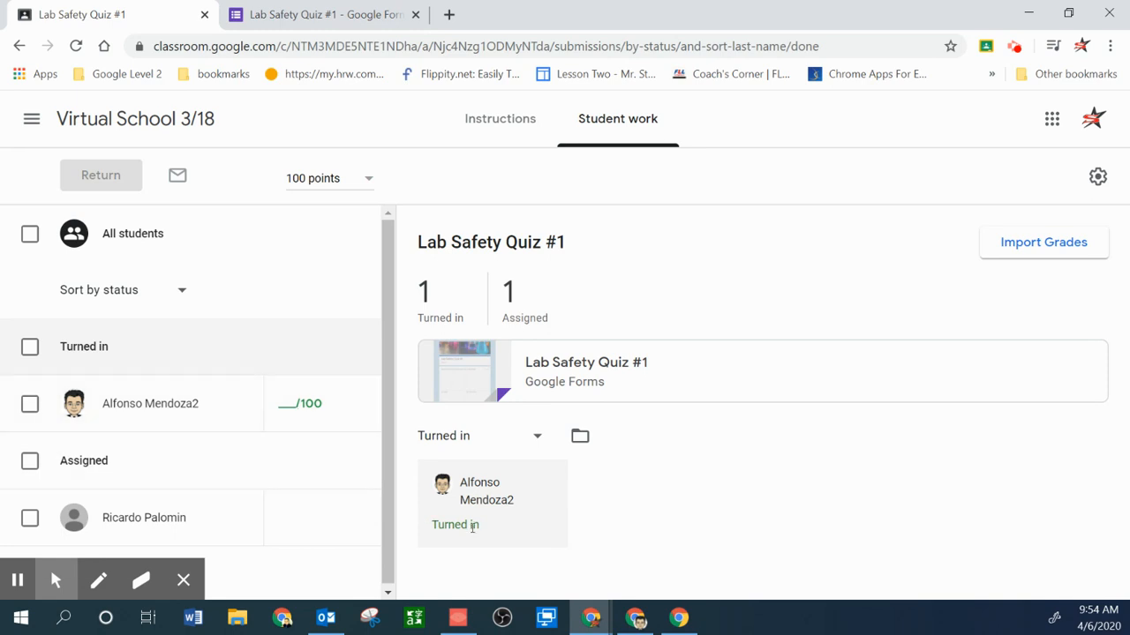
# Import the quiz grades from the form into the assignment and confirm the import
pyautogui.click(1052, 258)
pyautogui.click(777, 393)
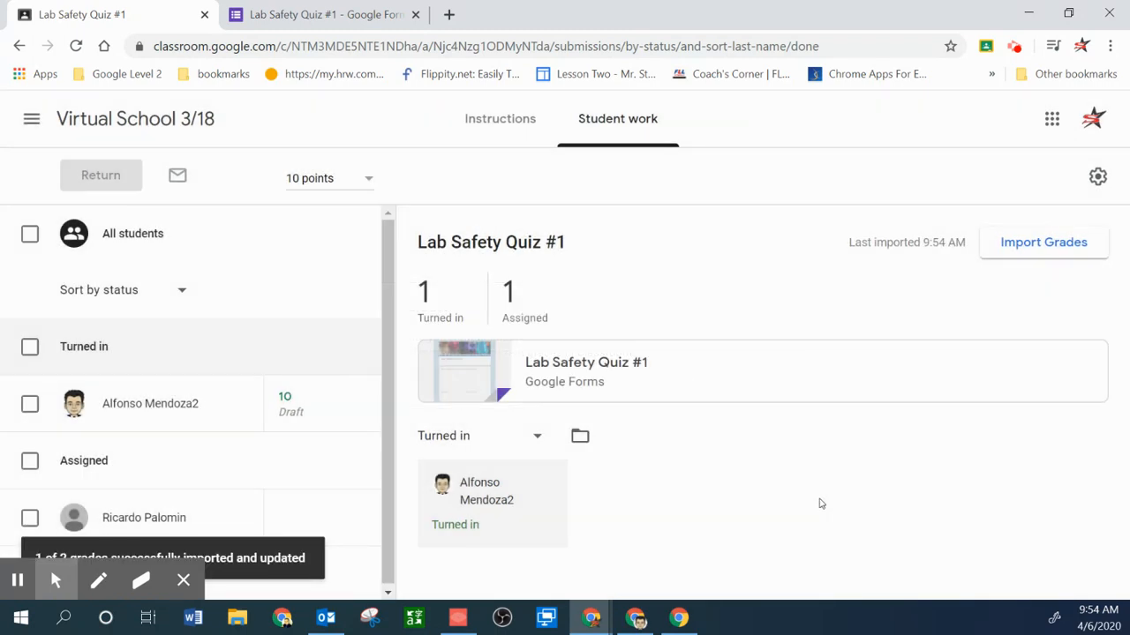
pyautogui.moveTo(292, 411)
# Glance at the quiz form's editing page, and return to the Virtual School 3/18 class stream
pyautogui.click(297, 17)
pyautogui.click(135, 15)
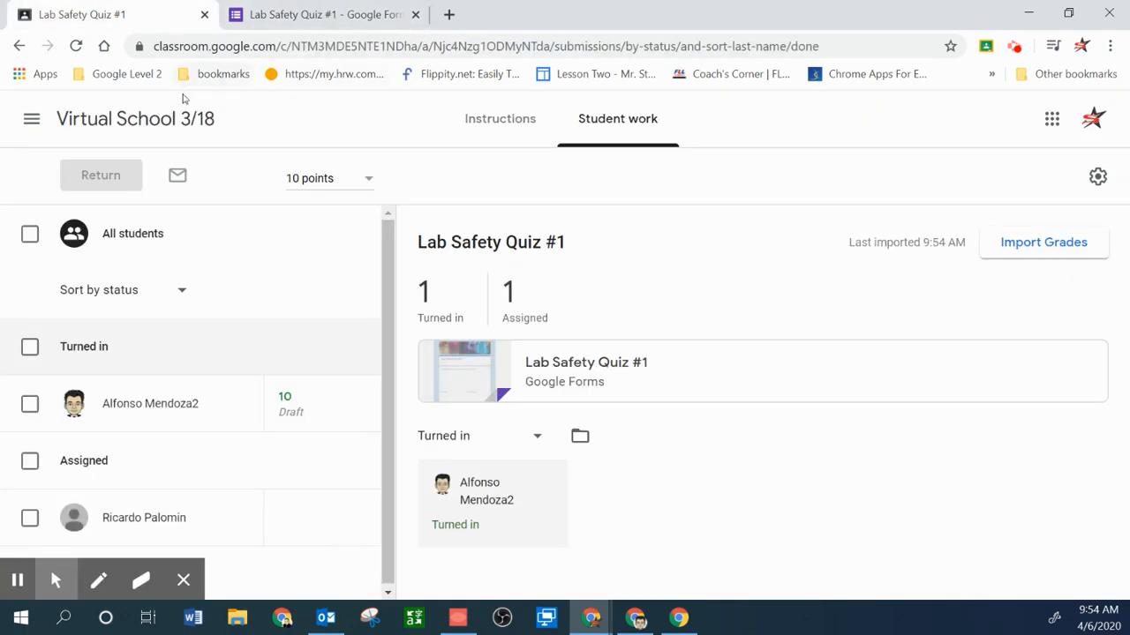
pyautogui.click(137, 130)
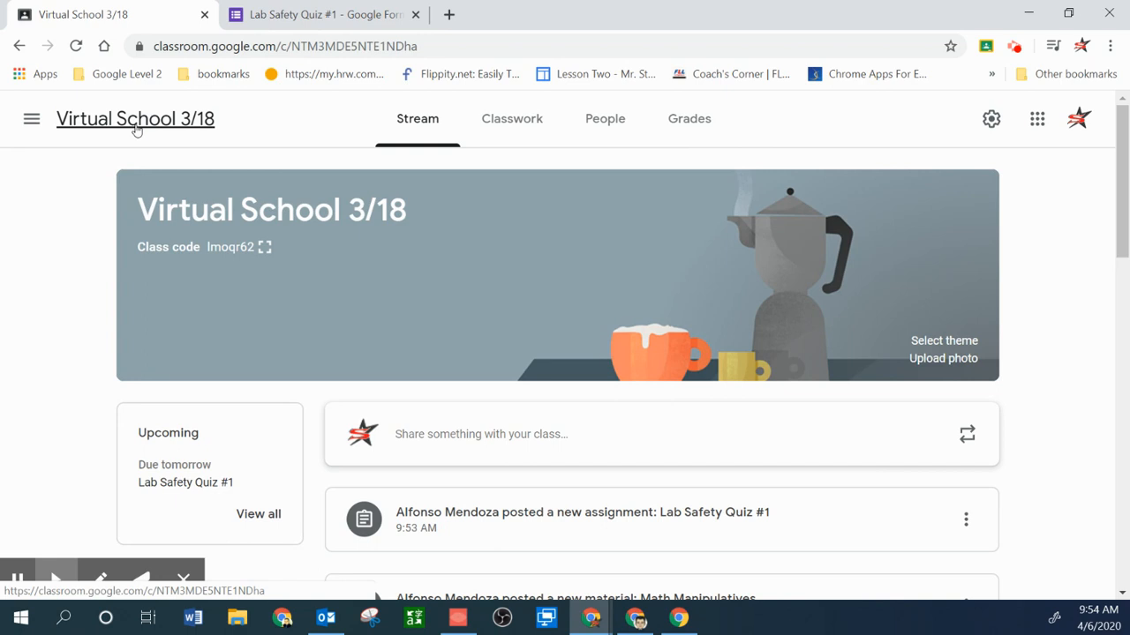